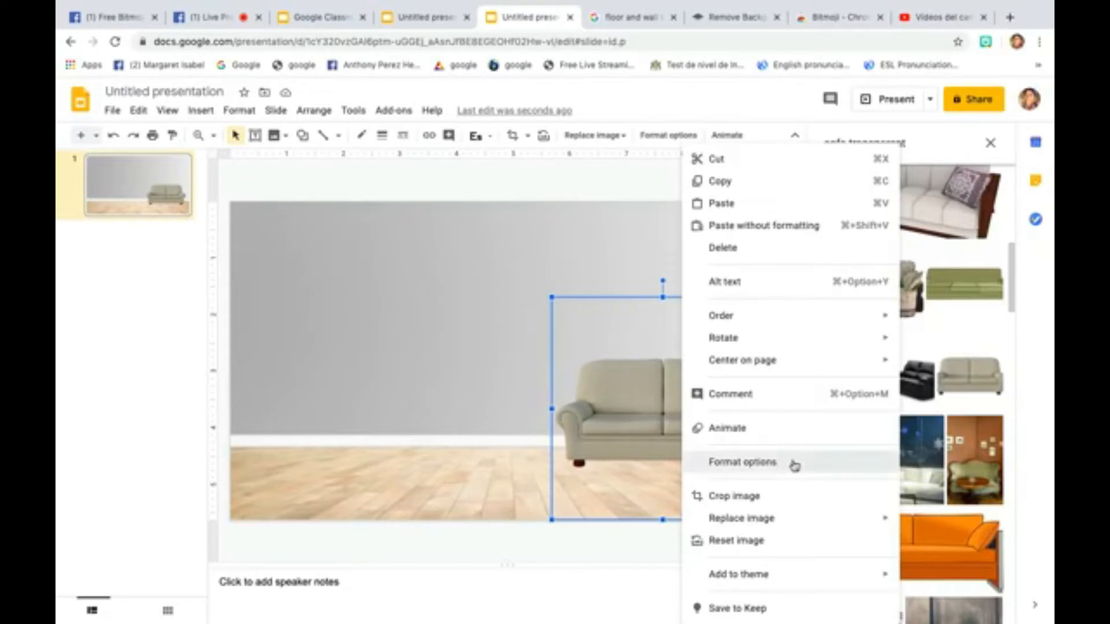
Recolor the sofa image with Dark 2, and replace that with the Sepia recolor
left_click(794, 462)
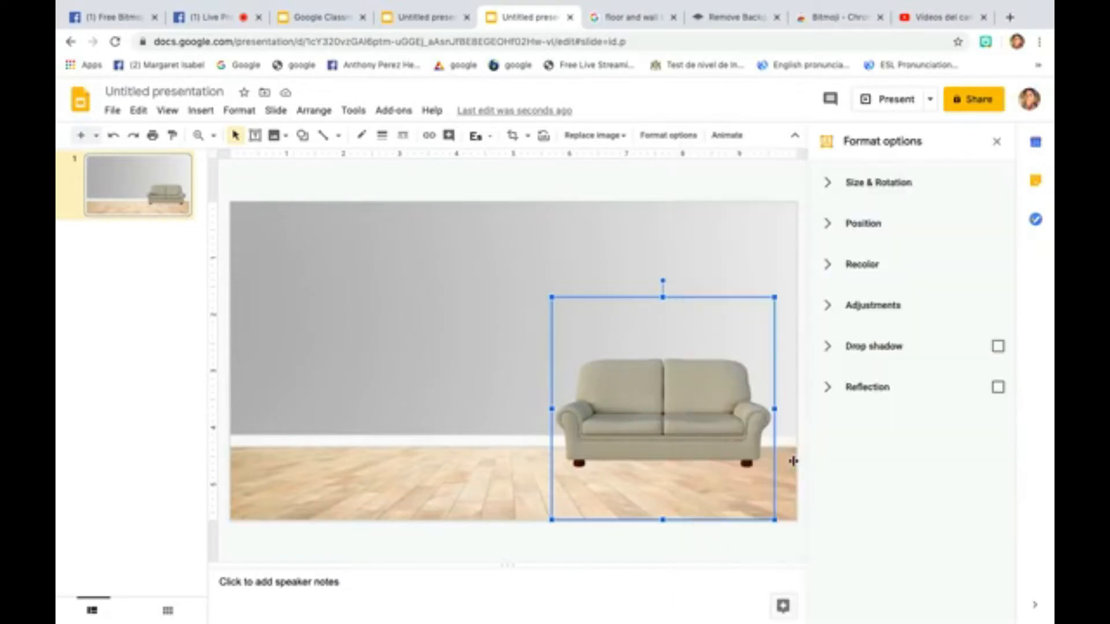
left_click(898, 264)
left_click(919, 300)
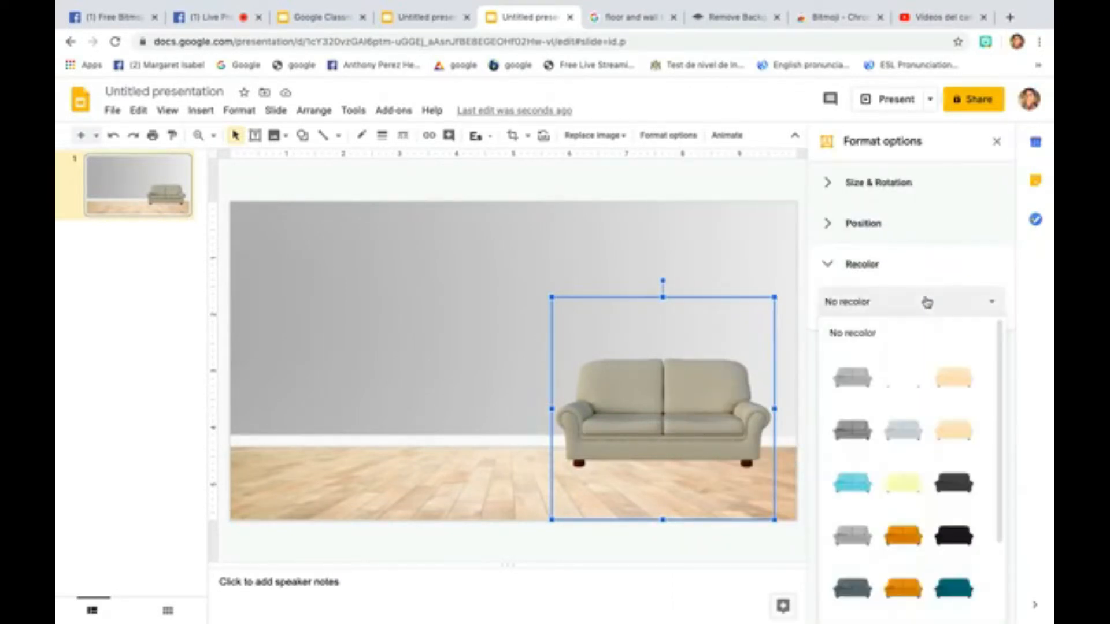
left_click(863, 528)
left_click(948, 301)
scroll(934, 404, "down", 2)
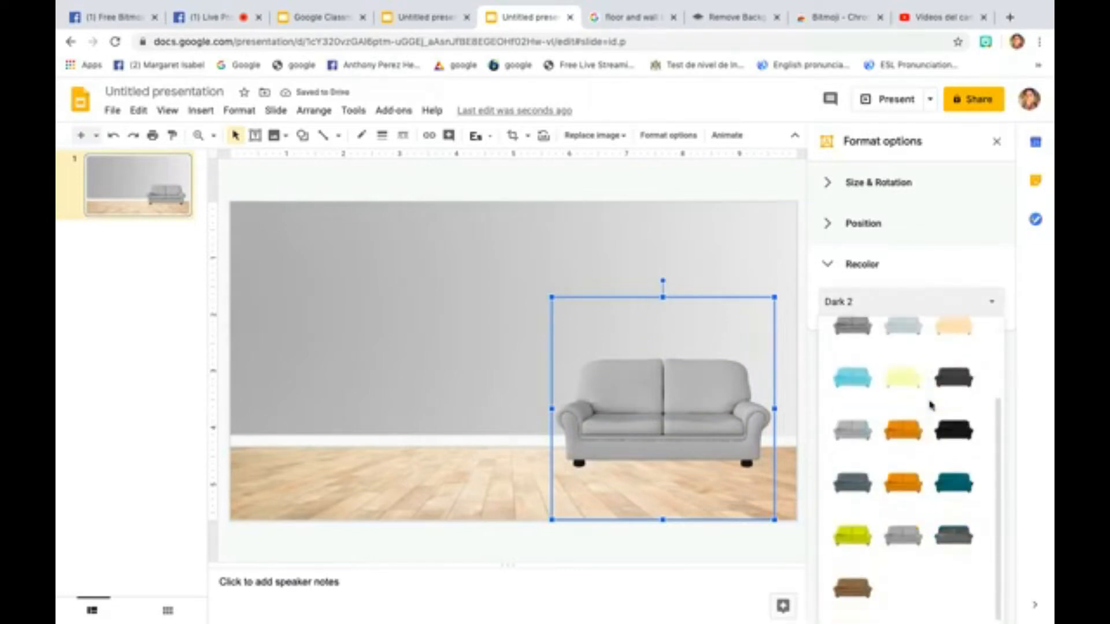
left_click(852, 588)
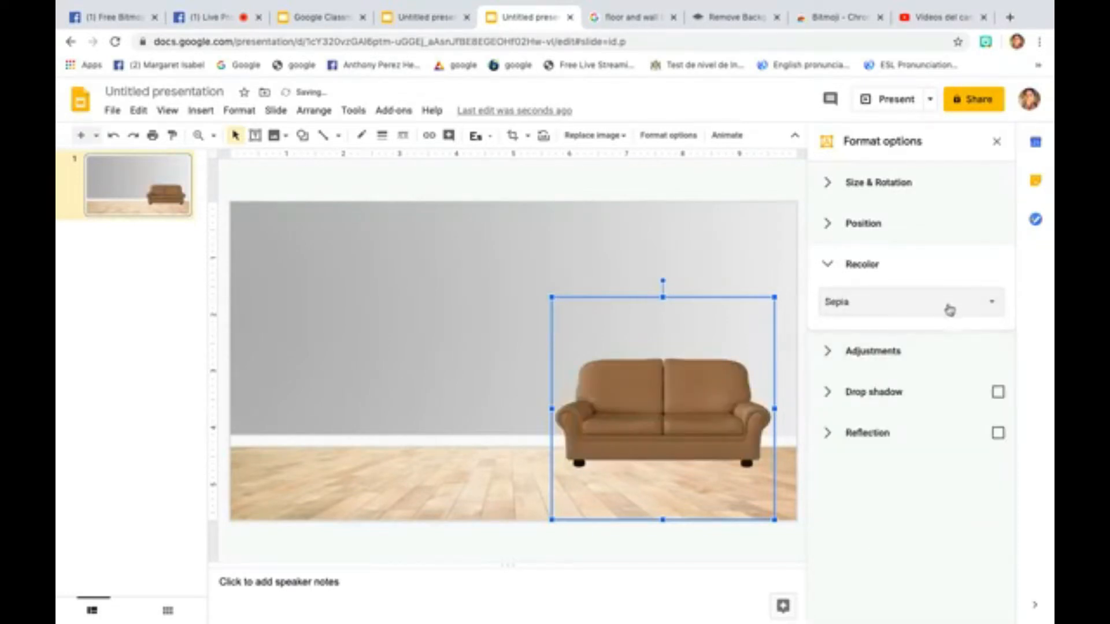
Recolor the sofa image with Light 1 and shift it slightly to the right on the slide
left_click(964, 312)
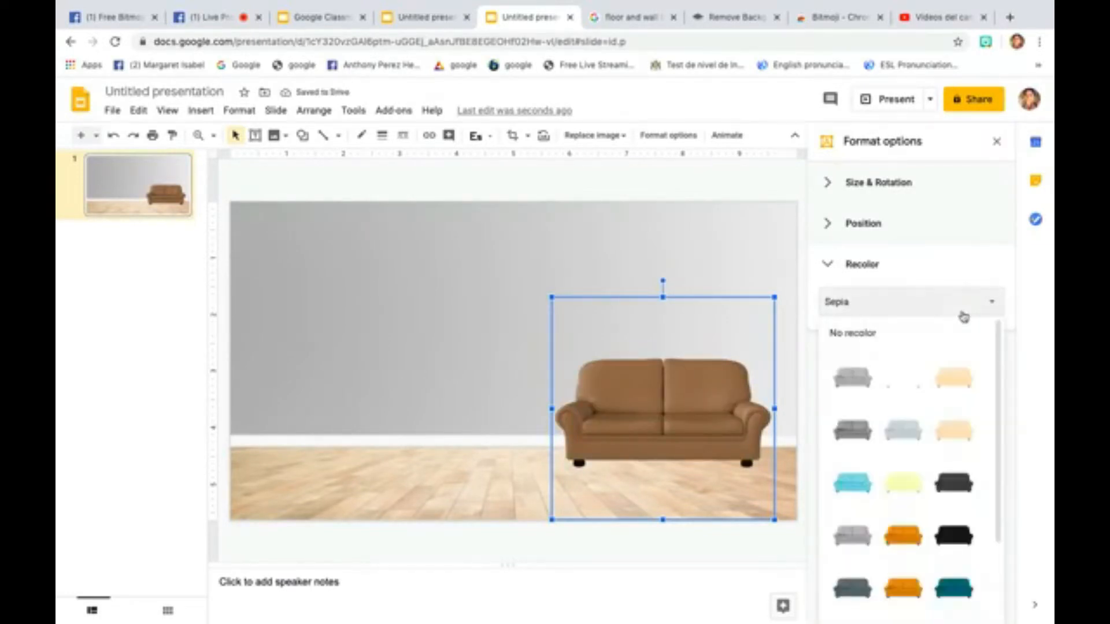
scroll(962, 439, "down", 1)
scroll(962, 440, "down", 1)
left_click(960, 435)
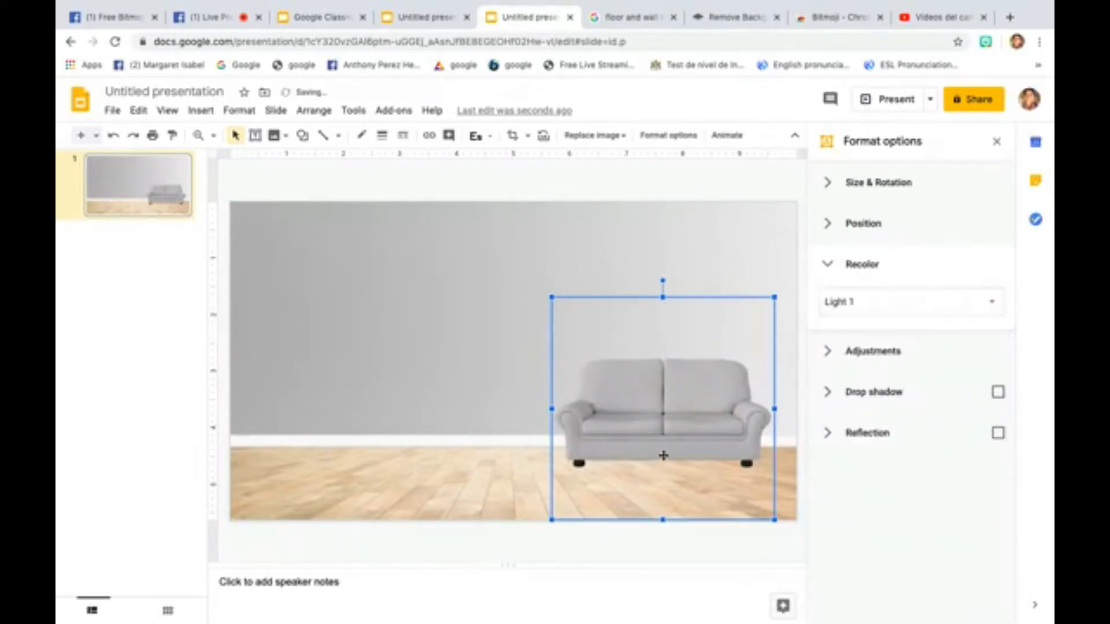
left_click(514, 459)
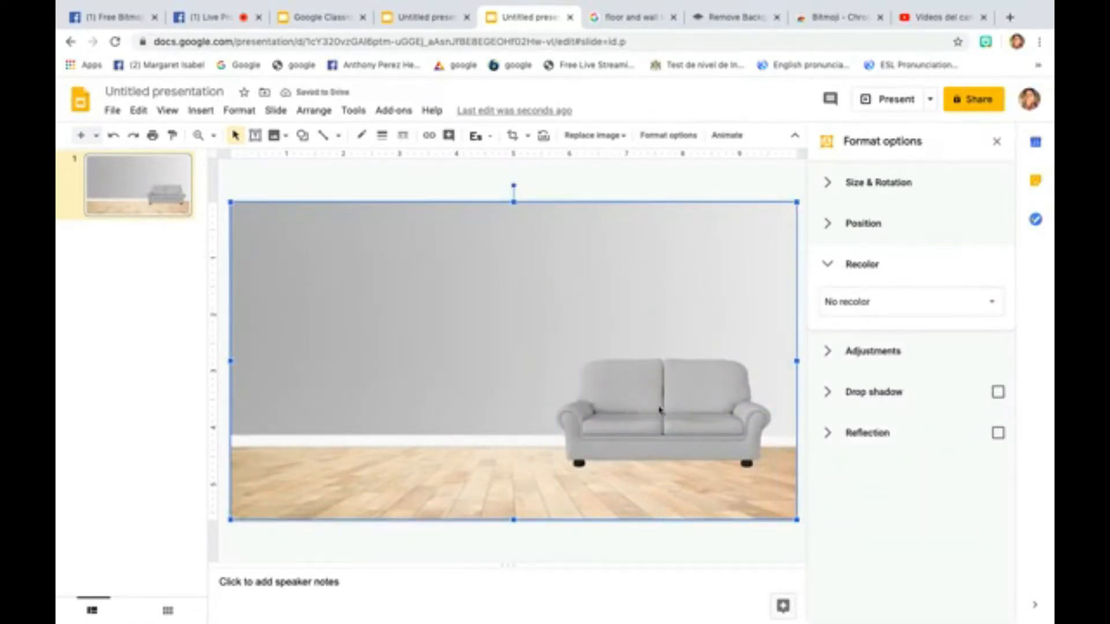
left_click(703, 412)
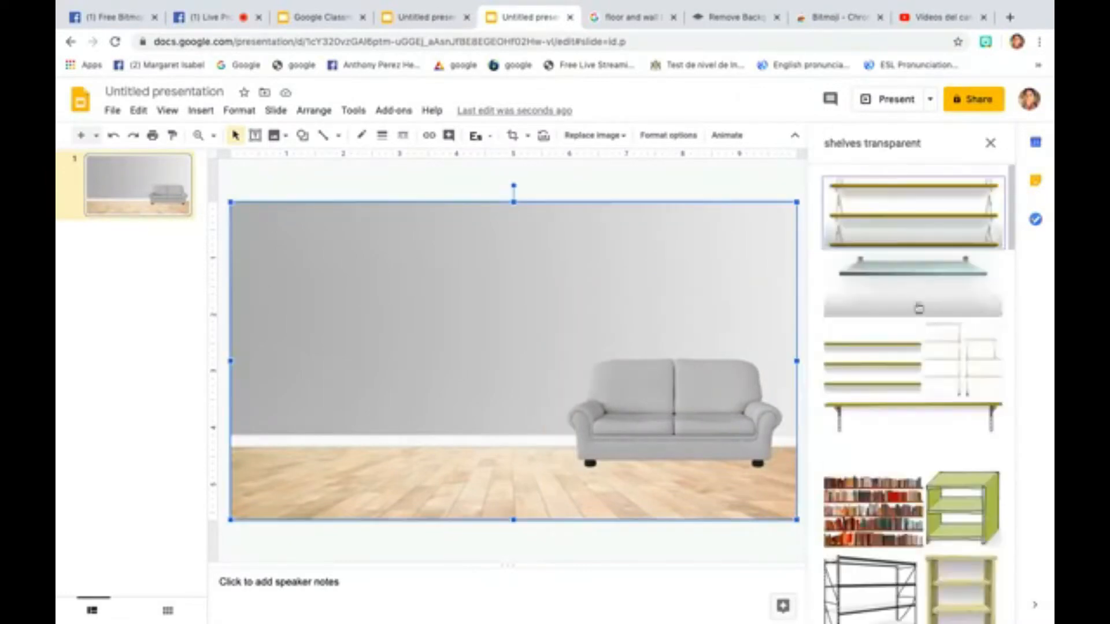
Browse the "shelves transparent" image results for shelves that suit the room
scroll(913, 393, "down", 2)
scroll(919, 341, "down", 5)
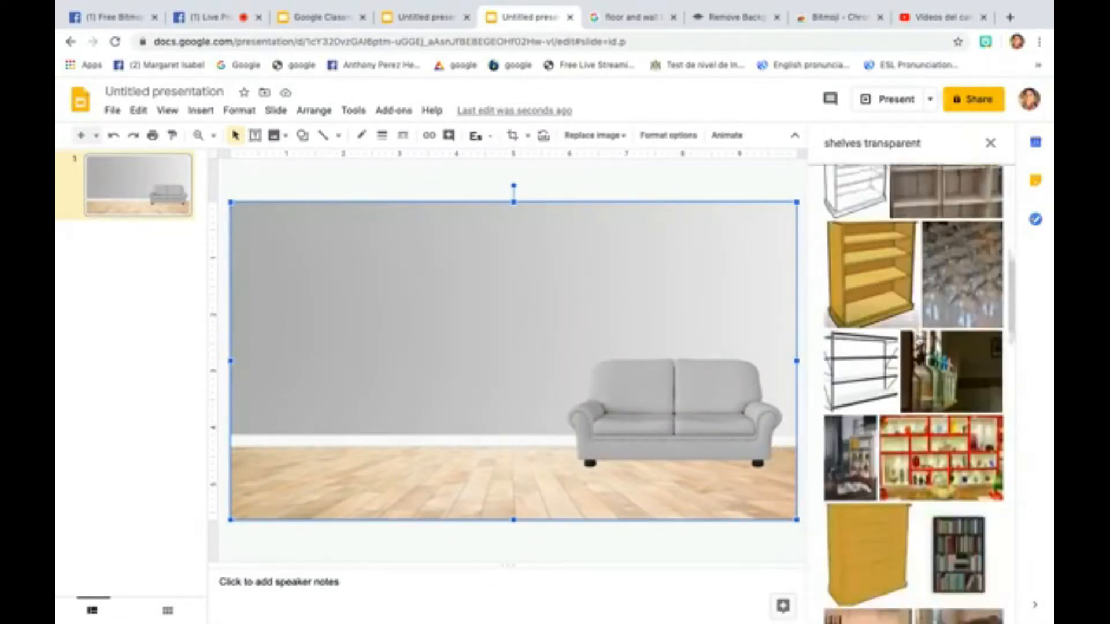
scroll(919, 341, "up", 6)
scroll(919, 340, "down", 10)
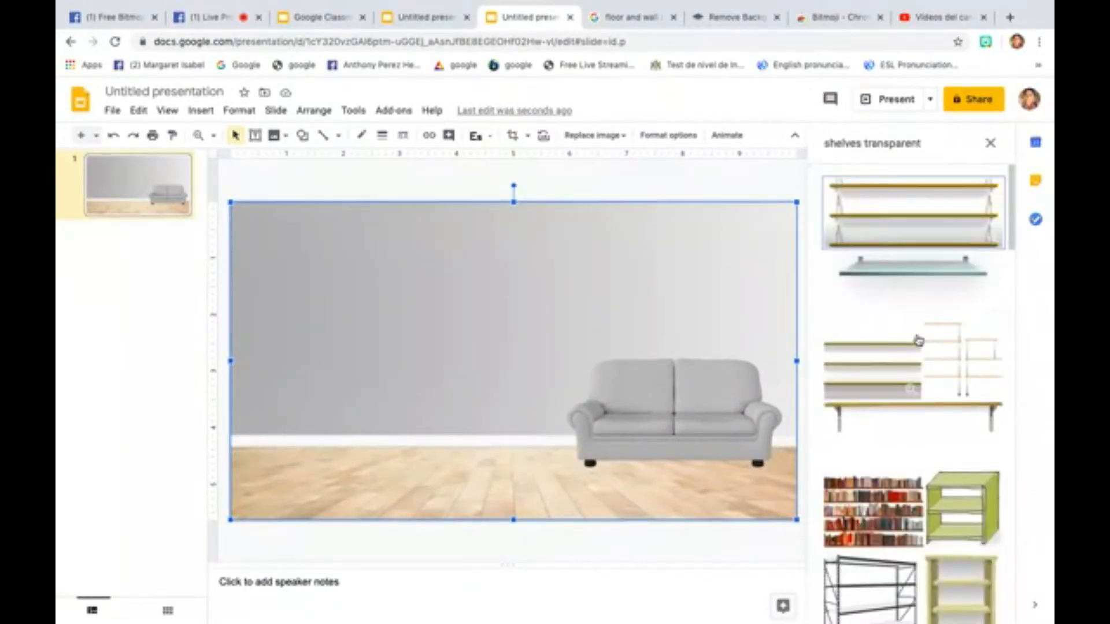
scroll(919, 341, "down", 10)
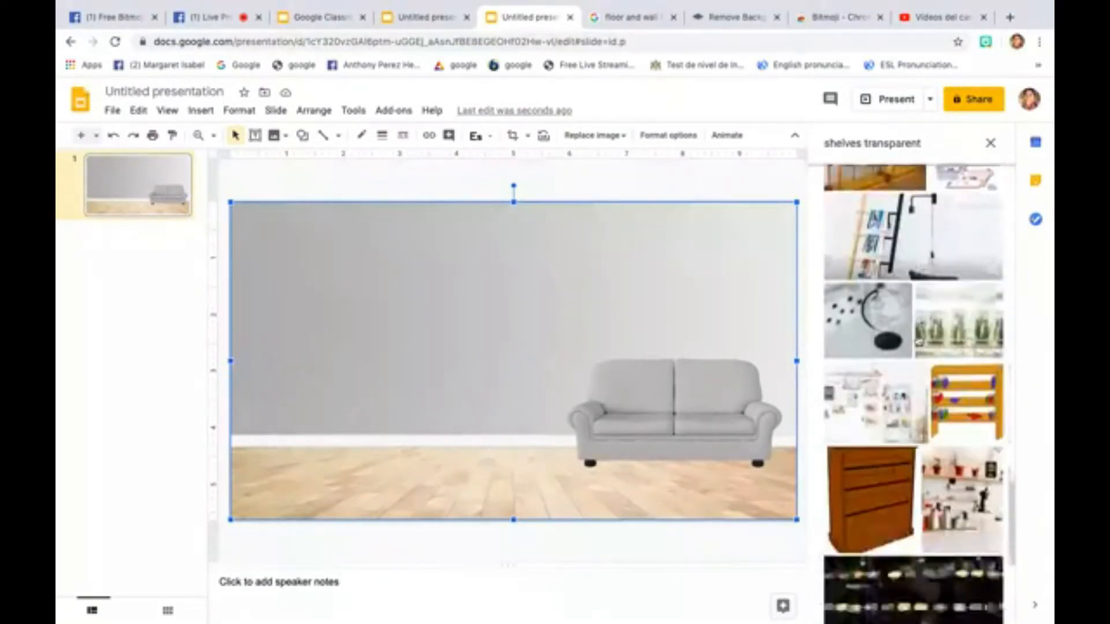
Search Google Images for "shelves background" and look through the results
left_click(630, 17)
triple_click(249, 108)
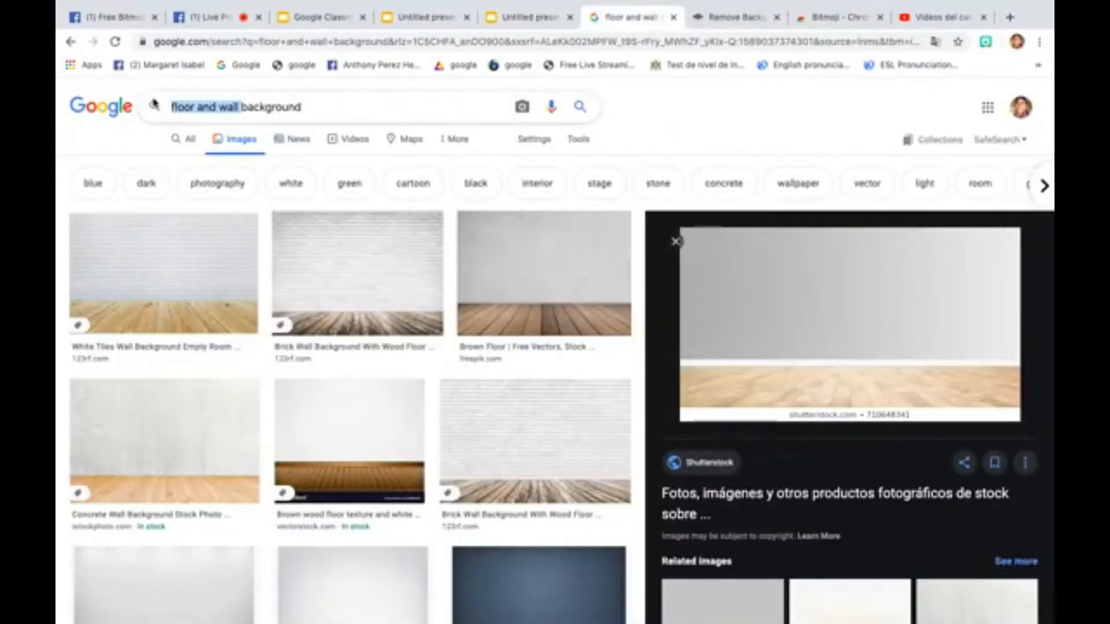
type("shelves background")
key("Return")
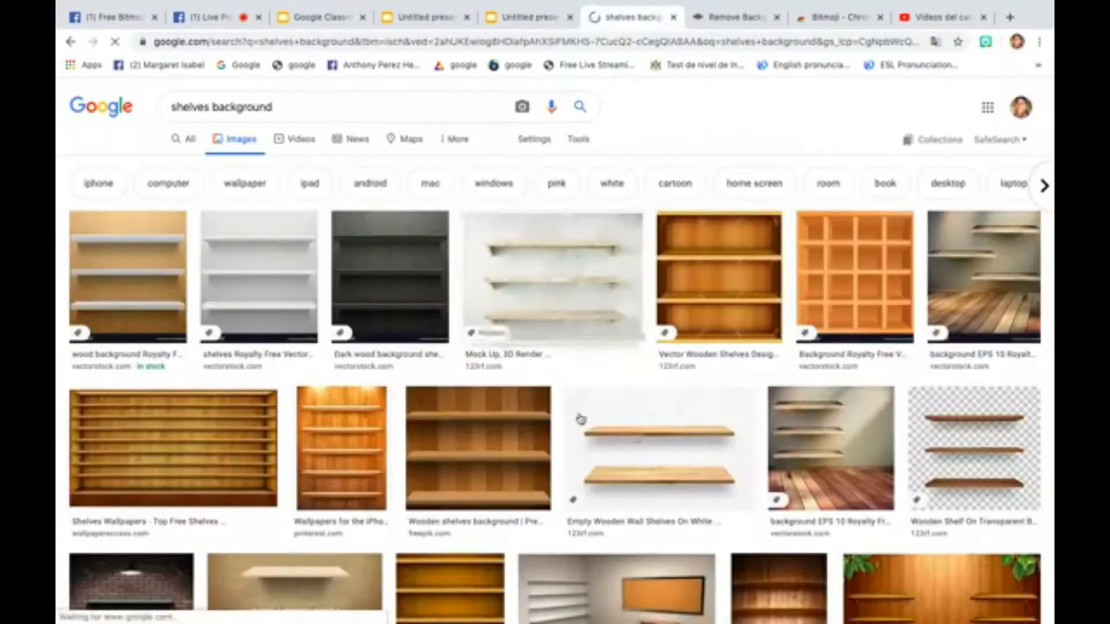
scroll(664, 426, "down", 2)
scroll(669, 427, "down", 3)
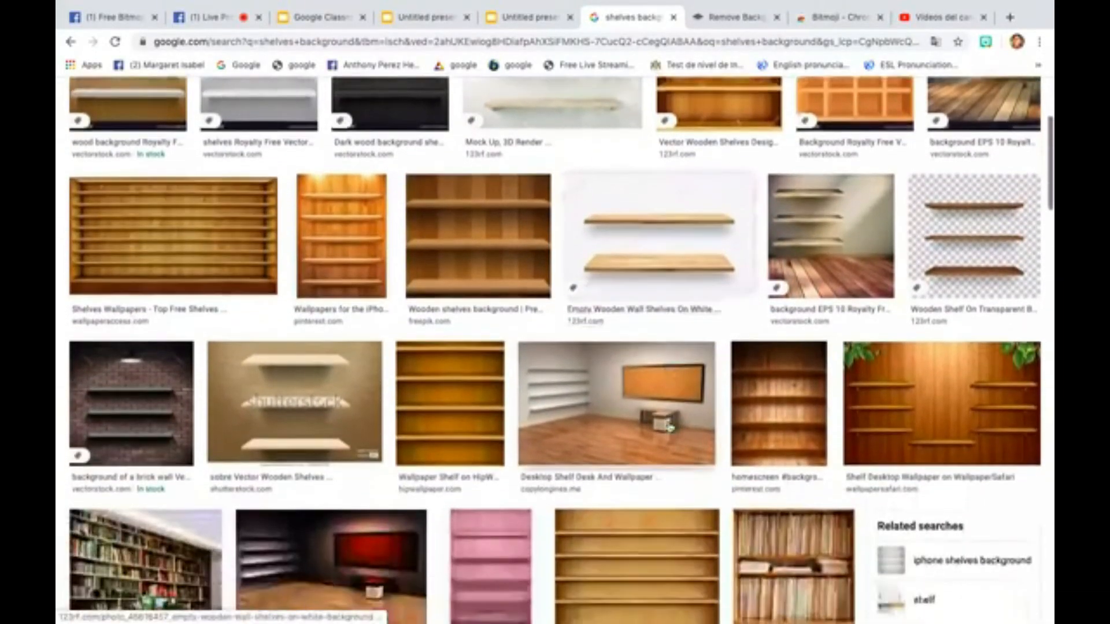
scroll(809, 416, "up", 3)
Insert the three wooden shelves picture with the checkered background into the slide, and delete it
left_click(981, 410)
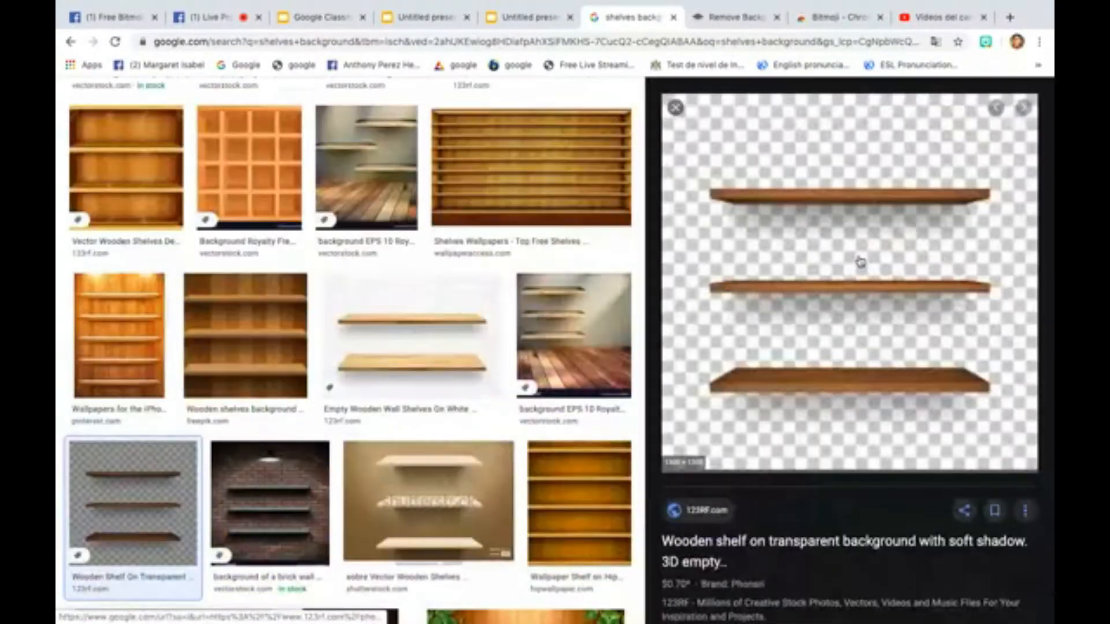
left_click_drag(781, 232, 449, 310)
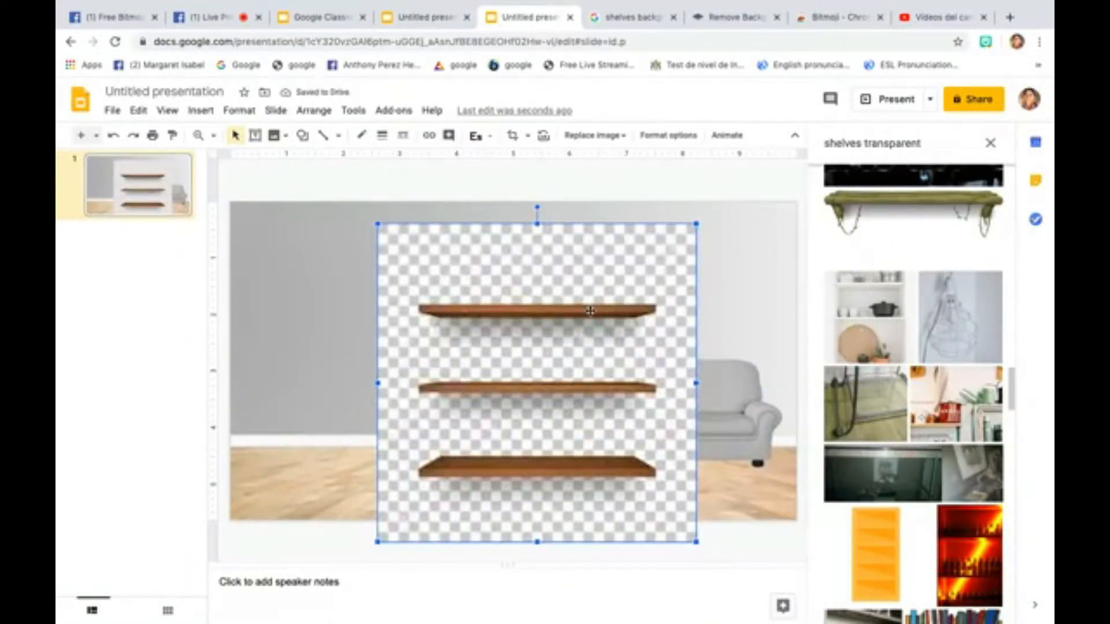
key("Delete")
mouse_move(777, 3)
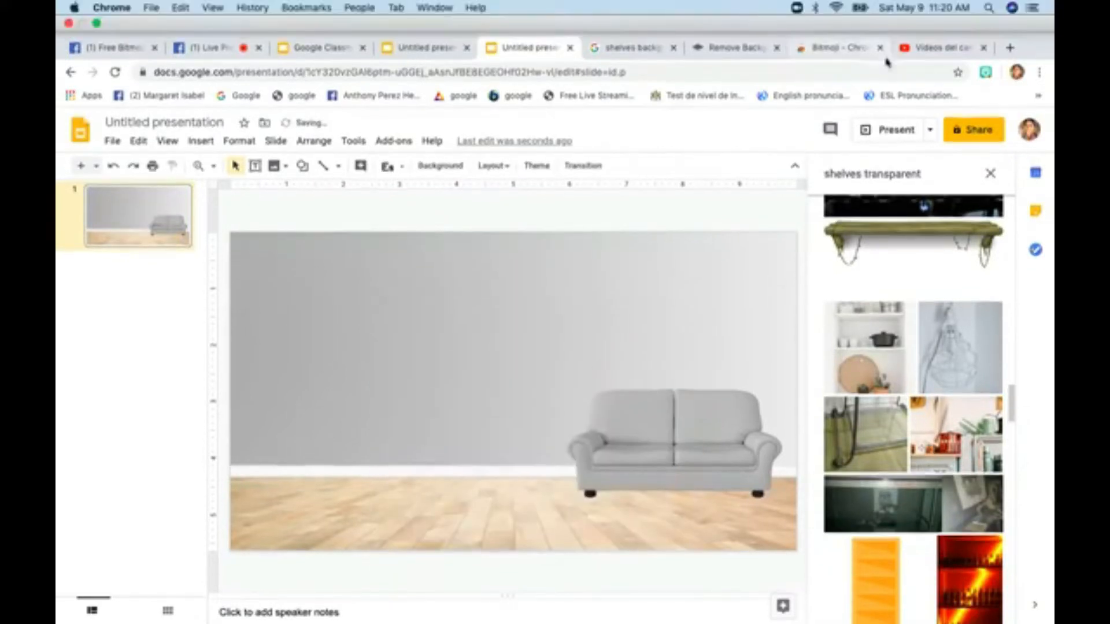
left_click(843, 52)
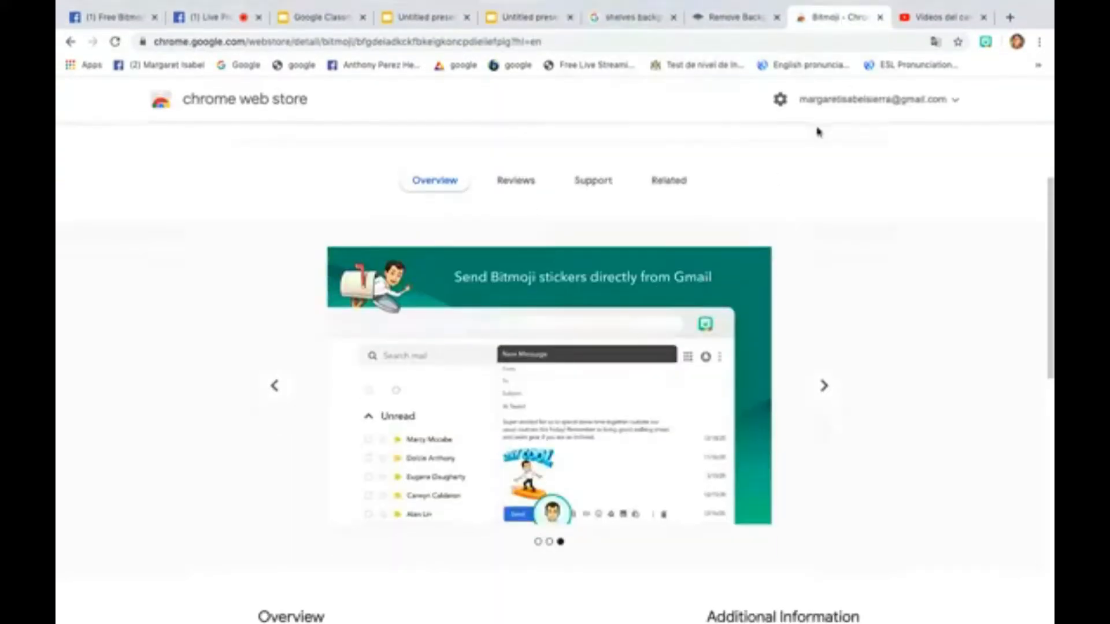
Save the white background shelves image from the Google Images results to Downloads as shelve1
left_click(651, 12)
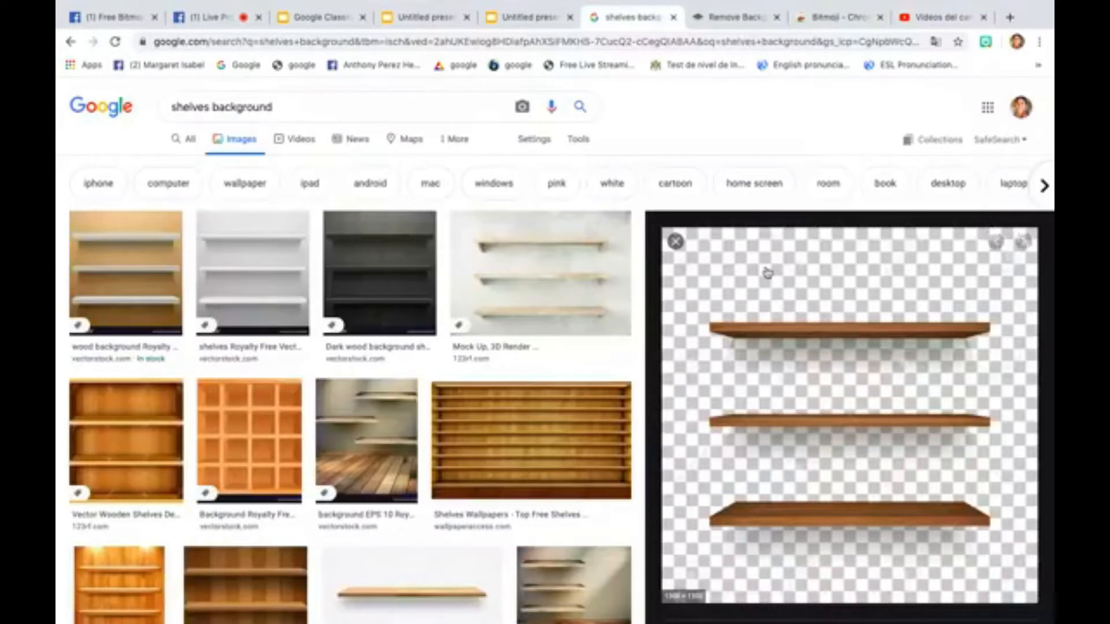
left_click(244, 300)
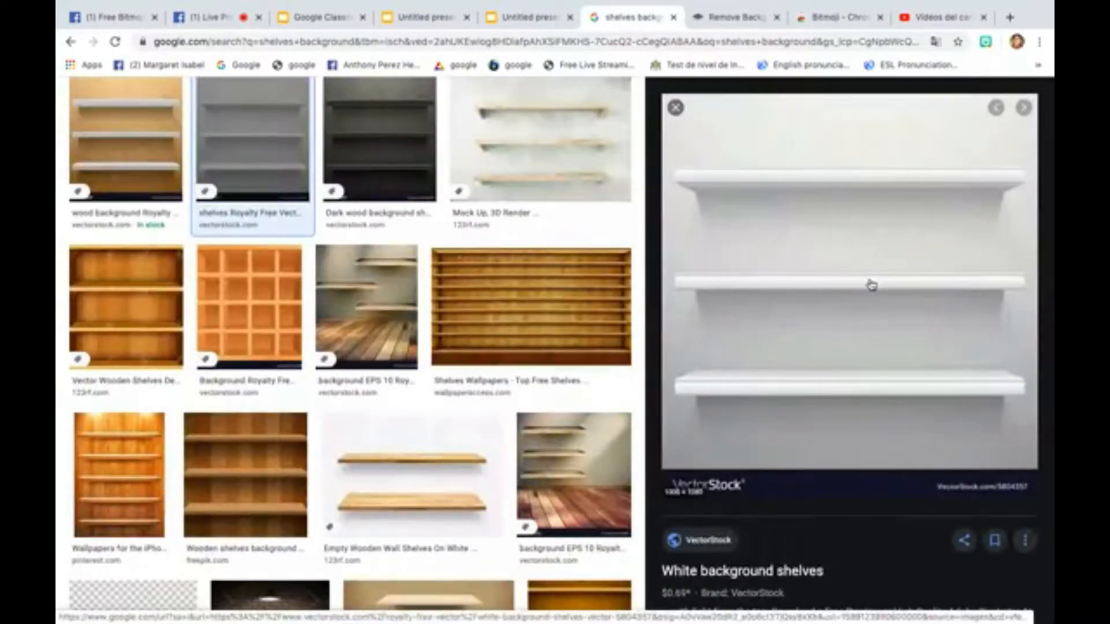
right_click(871, 285)
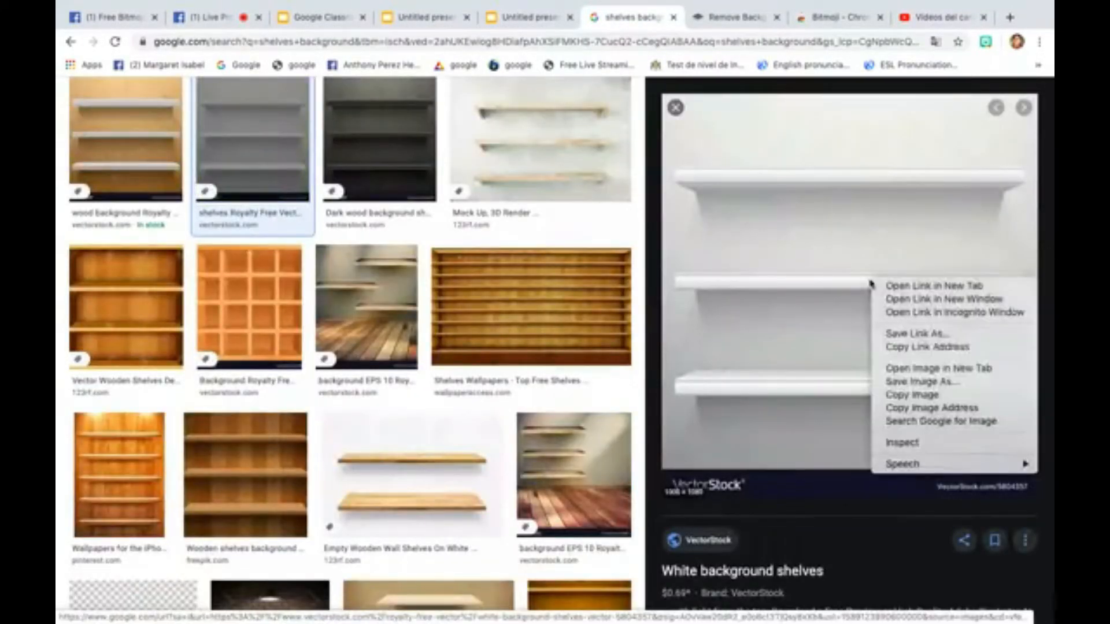
left_click(930, 382)
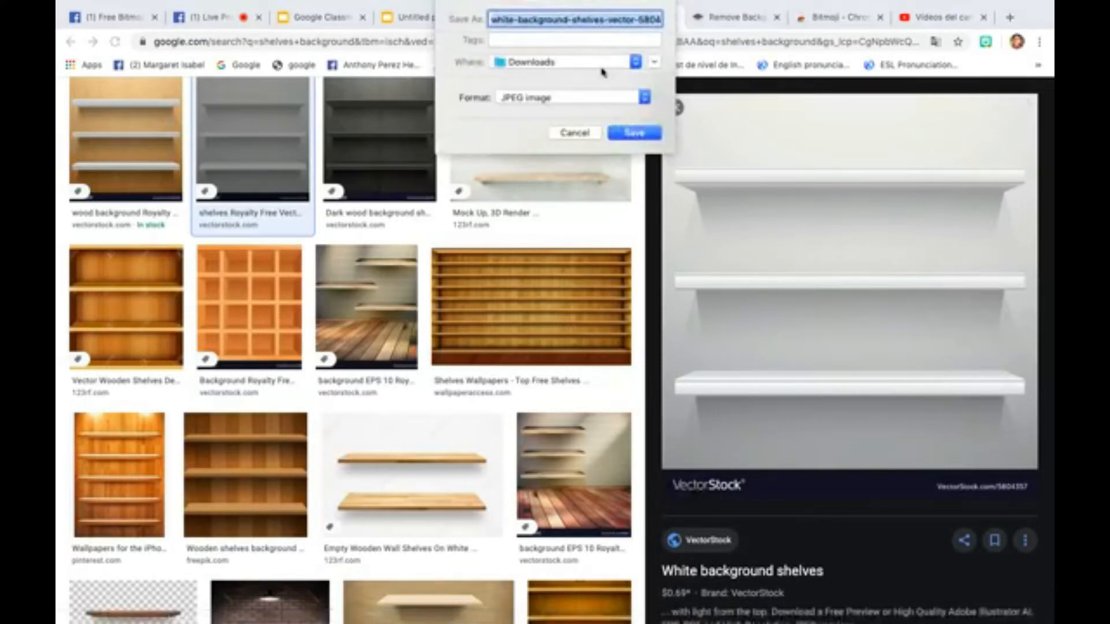
type("shelve1")
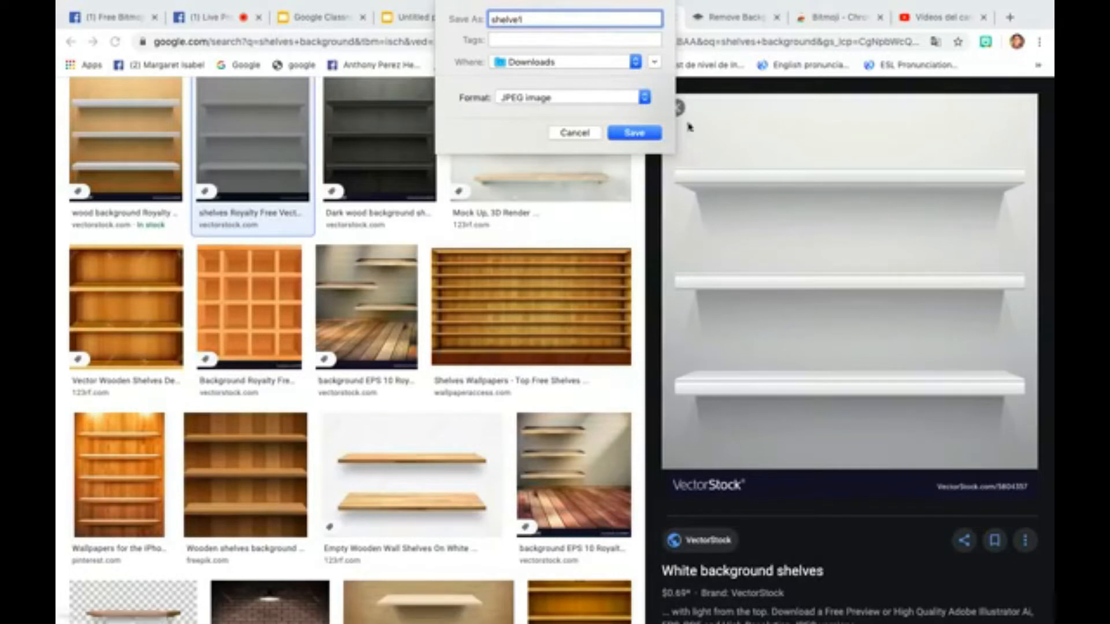
left_click(636, 134)
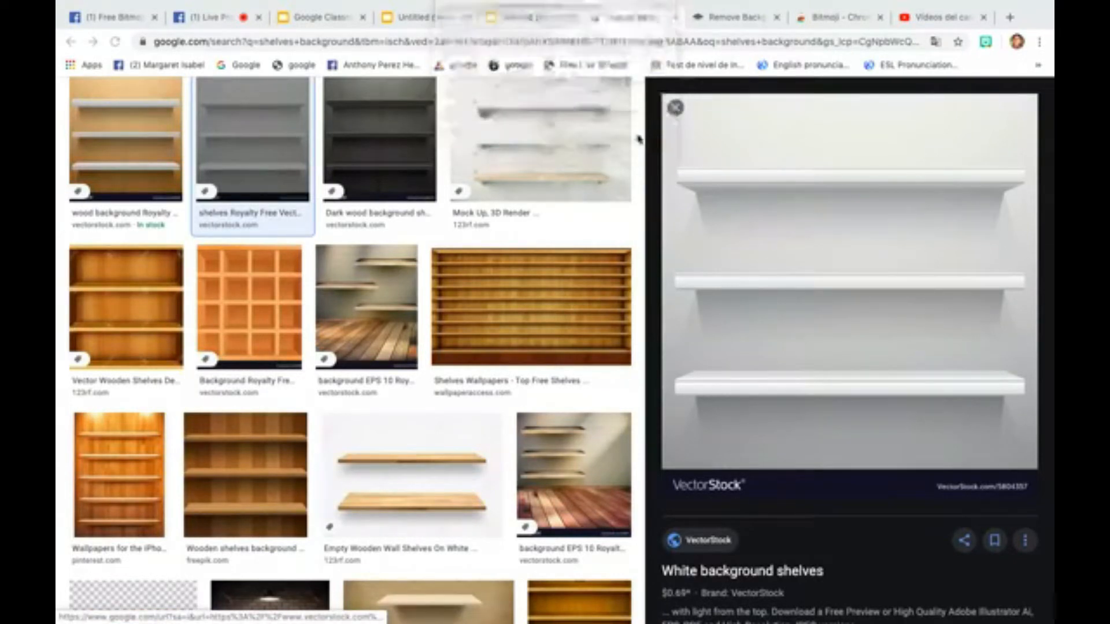
Switch to remove.bg and upload shelve1.jpg to remove its background
left_click(717, 19)
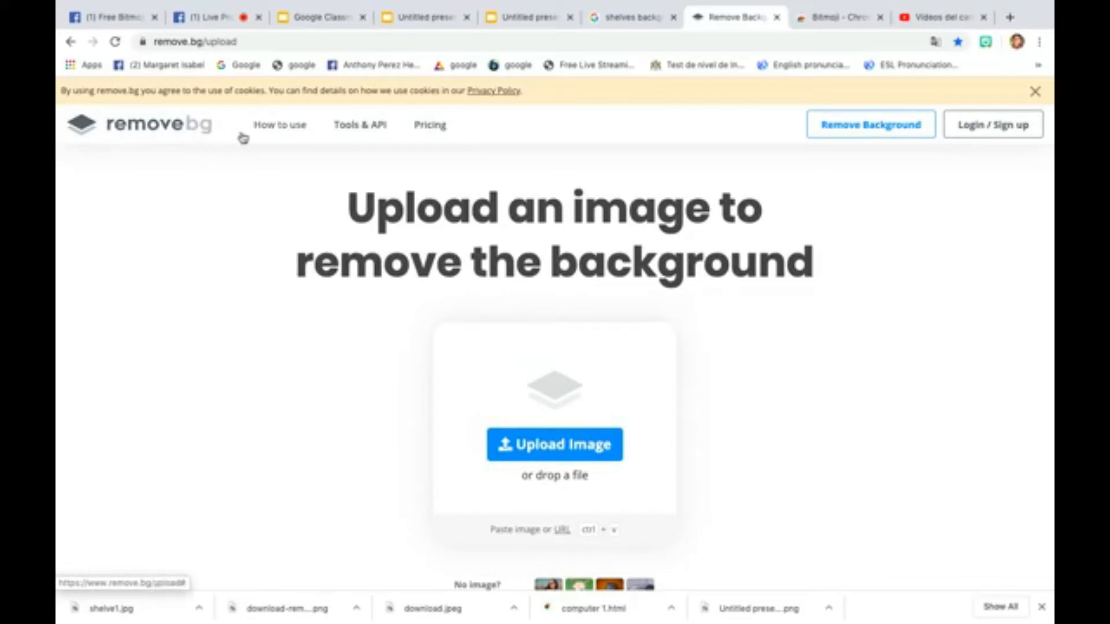
left_click(525, 444)
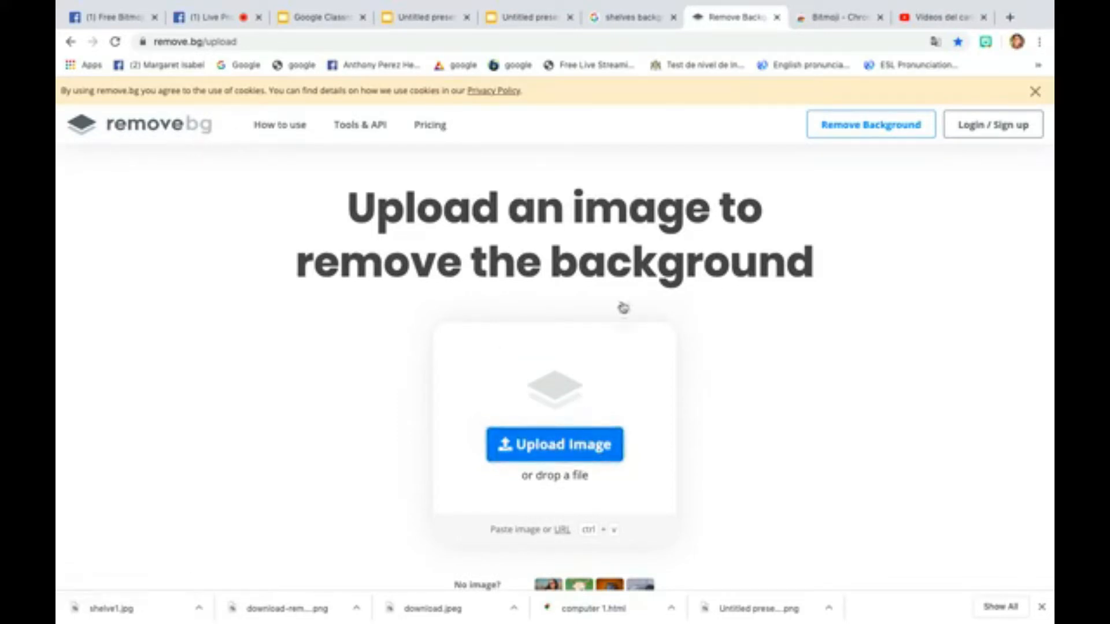
left_click(721, 14)
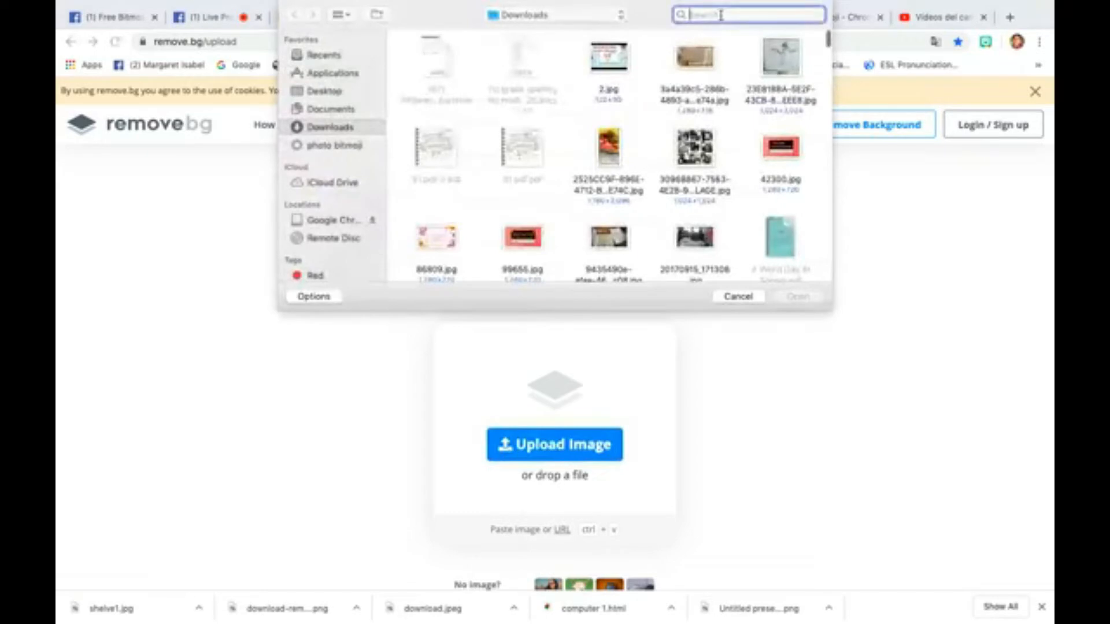
type("shel")
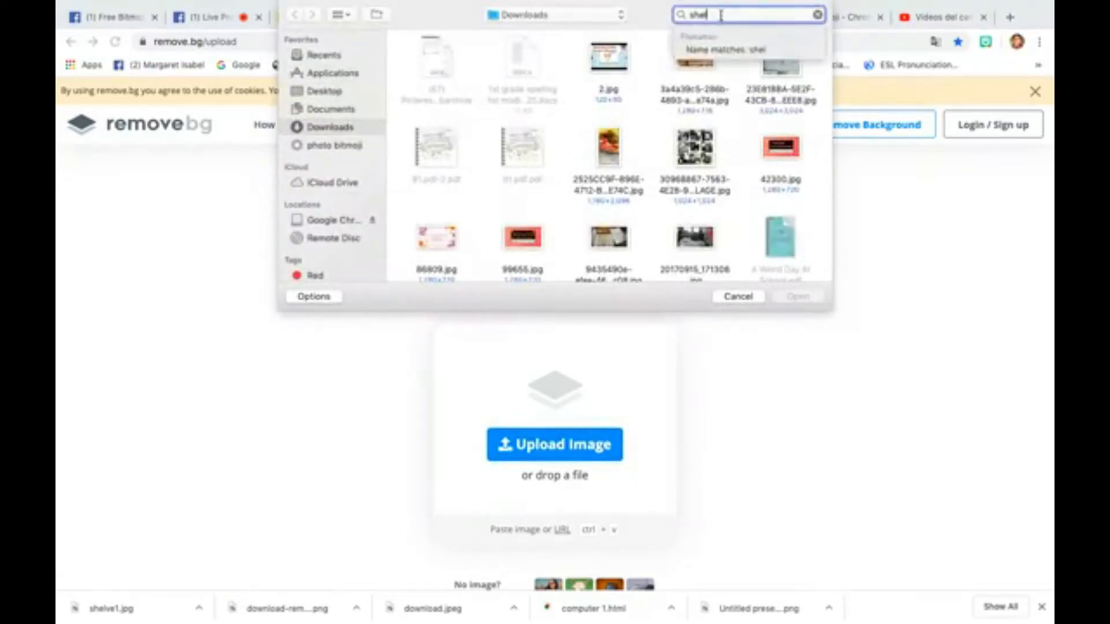
type("ve1")
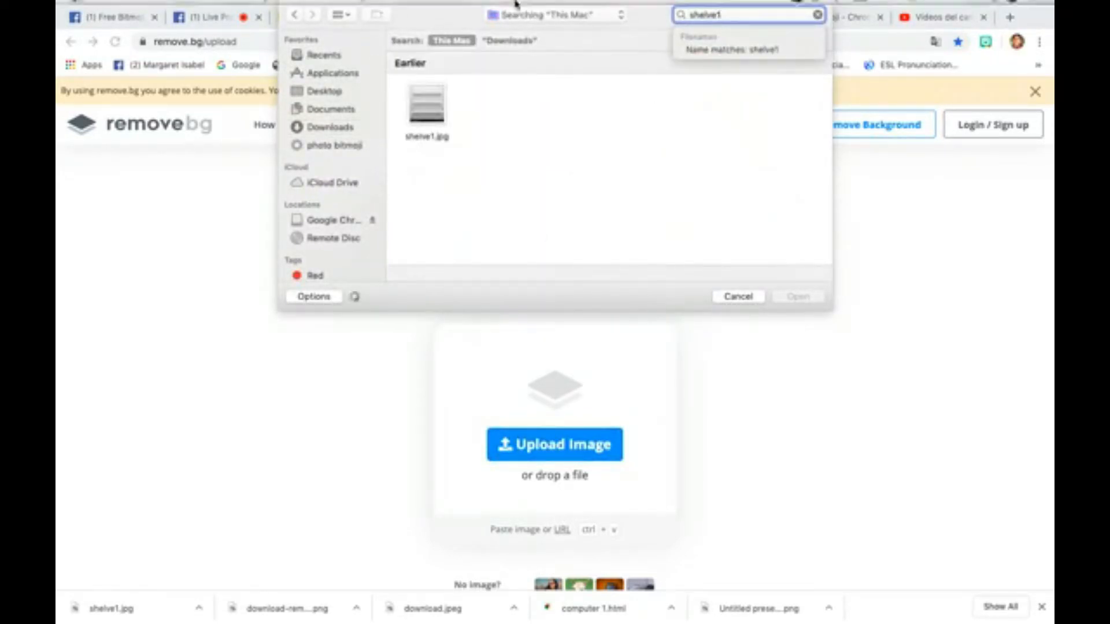
right_click(426, 120)
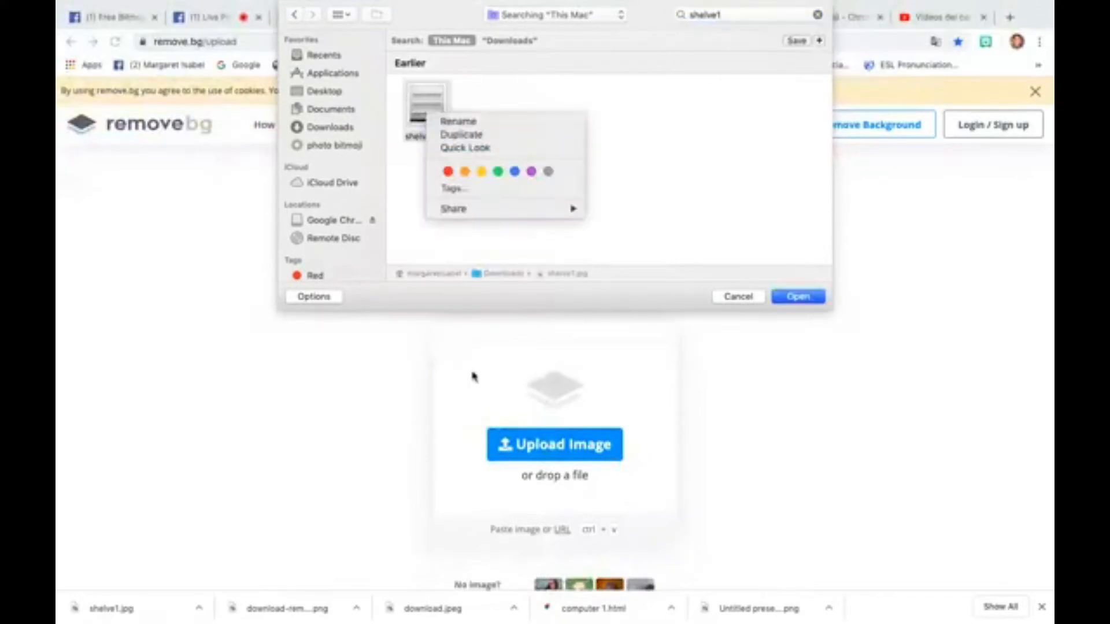
left_click(496, 370)
left_click_drag(425, 107, 555, 488)
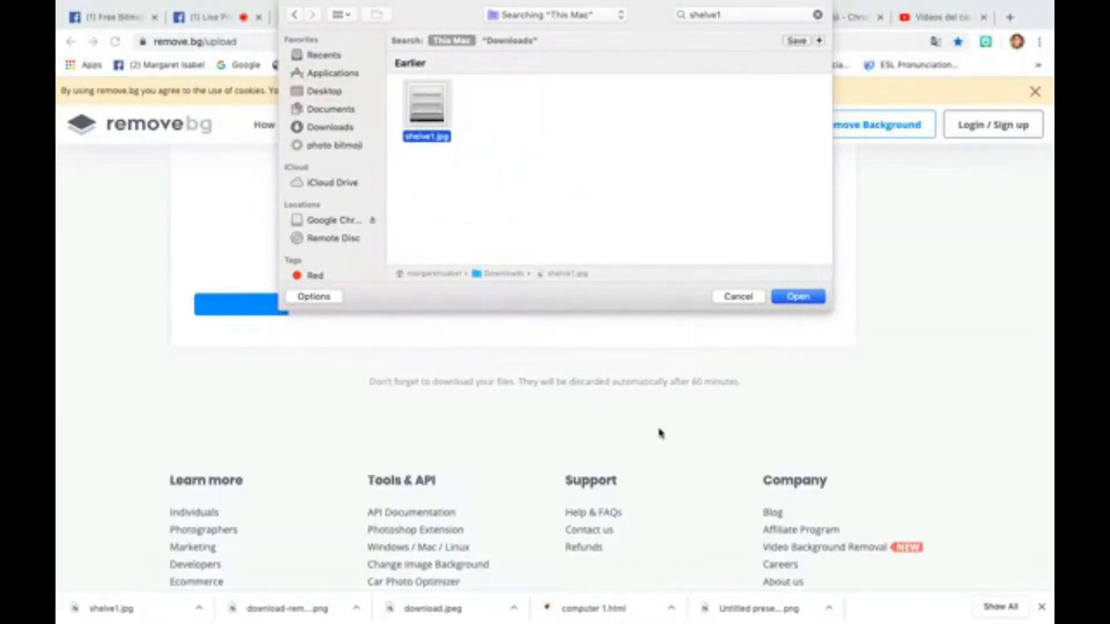
left_click(739, 296)
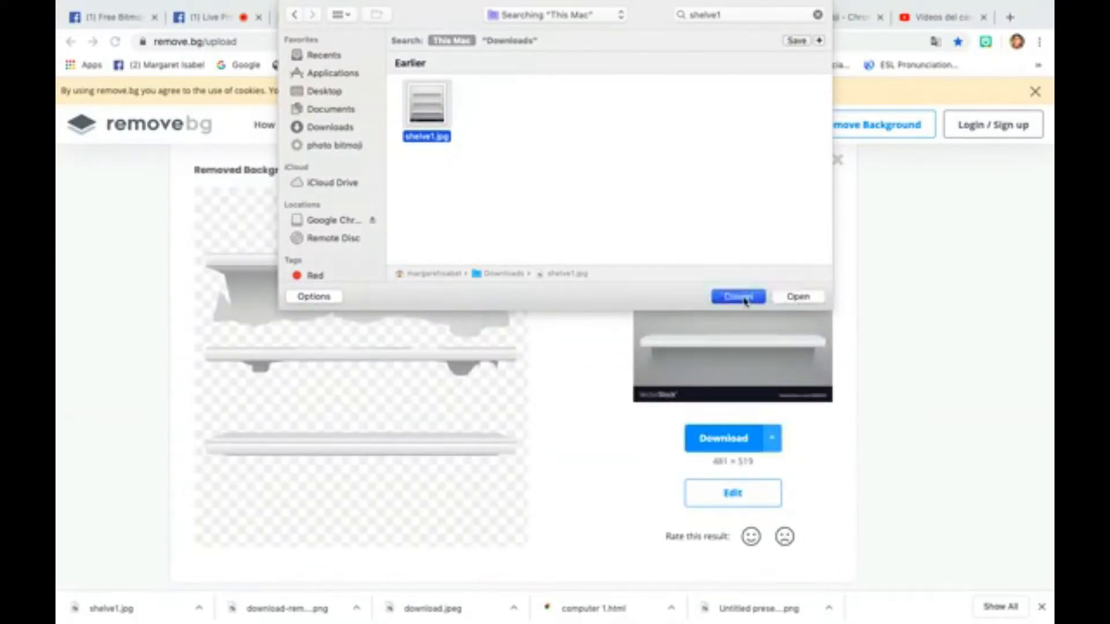
Download the shelves image with its background removed and return to the room presentation in Google Slides
scroll(771, 373, "up", 2)
scroll(772, 373, "up", 1)
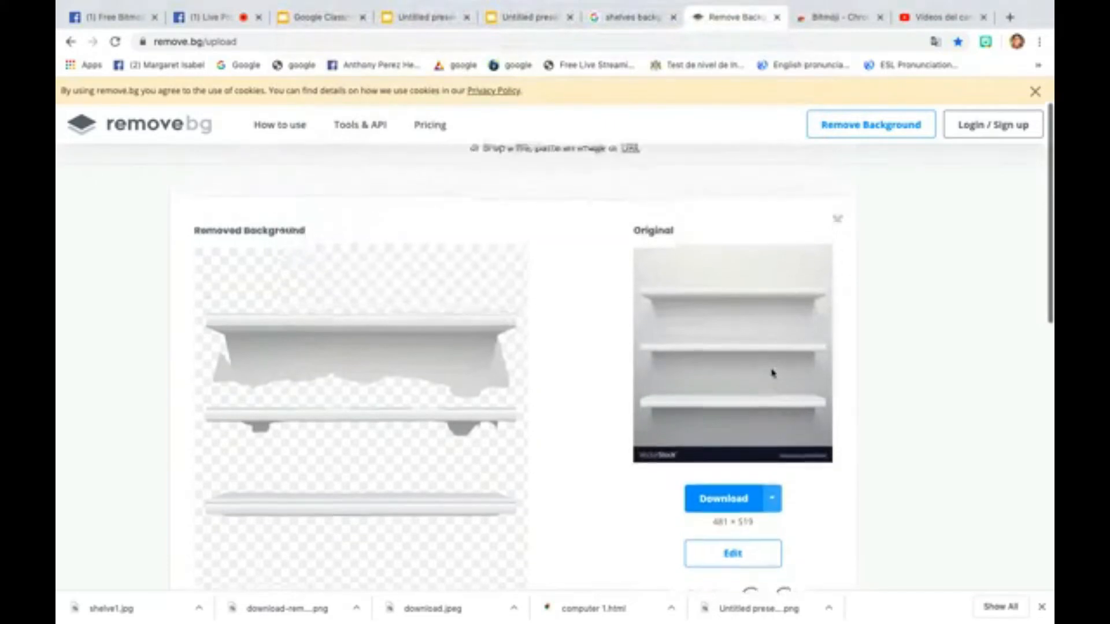
left_click(734, 503)
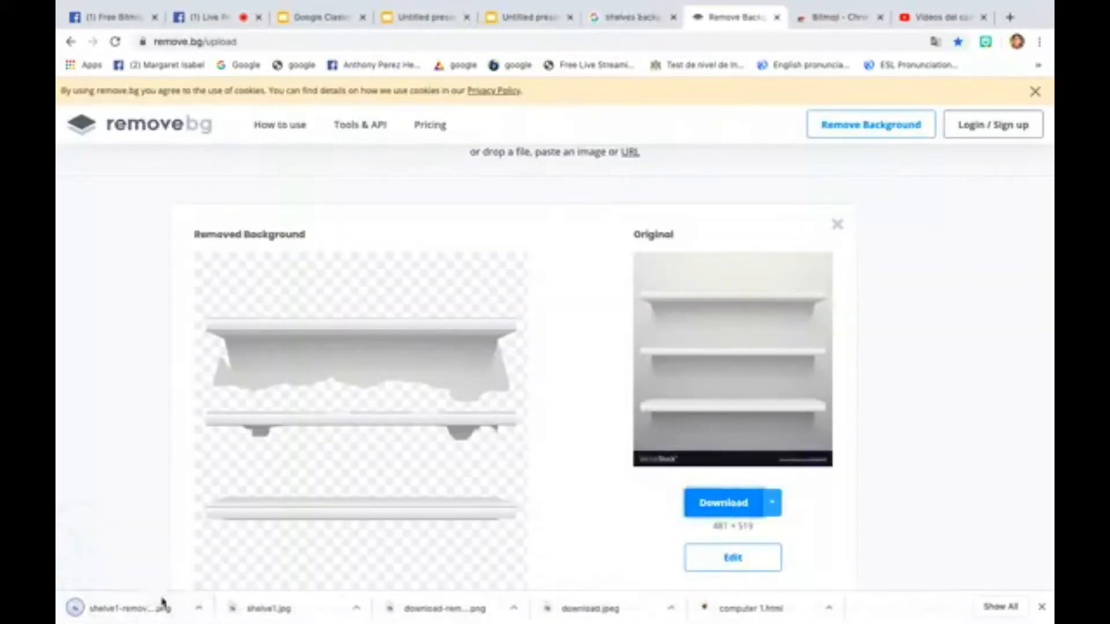
left_click(509, 18)
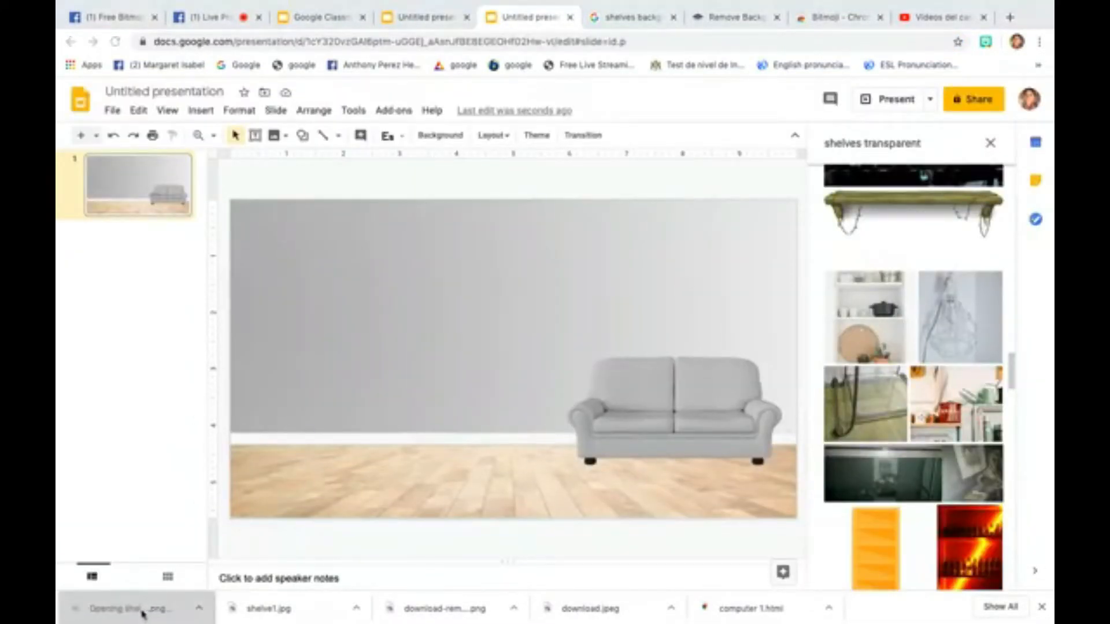
Insert the background-free shelve1 picture into the slide, shrink it, and position it on the wall above the sofa
left_click_drag(149, 616, 304, 434)
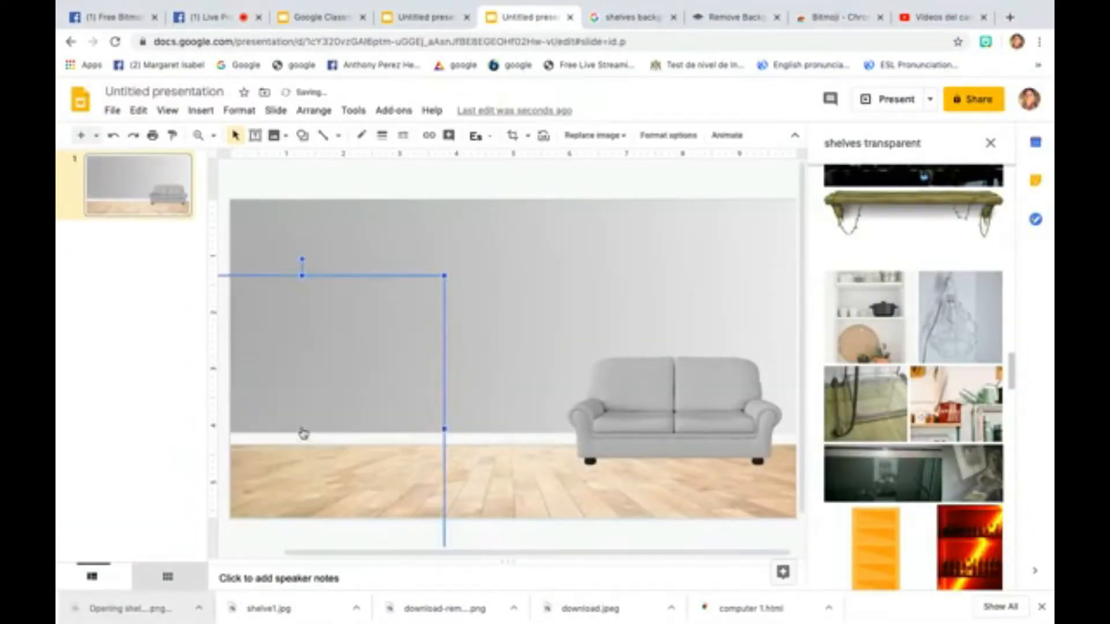
left_click_drag(359, 366, 458, 317)
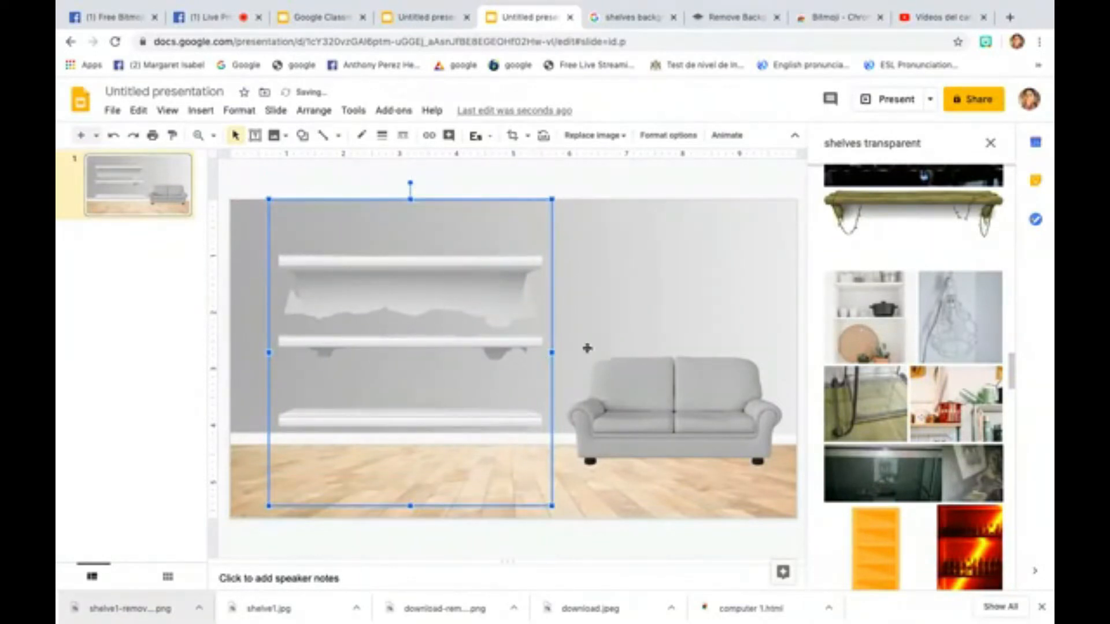
left_click_drag(552, 199, 460, 300)
left_click_drag(366, 370, 683, 269)
double_click(683, 268)
left_click_drag(680, 199, 680, 226)
left_click(564, 278)
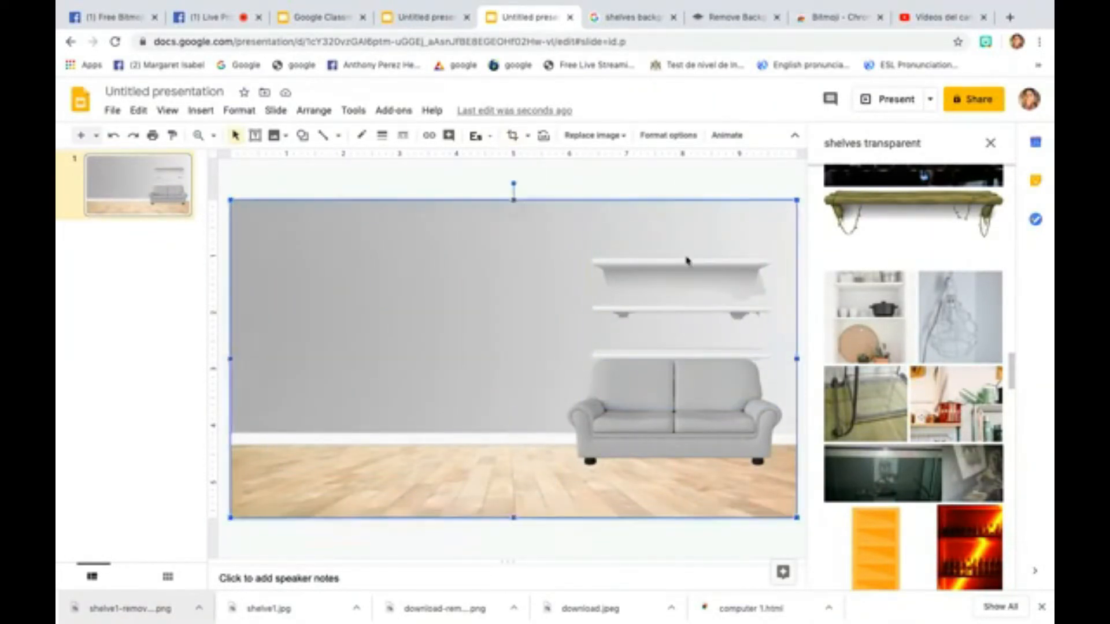
left_click(686, 261)
left_click(677, 301)
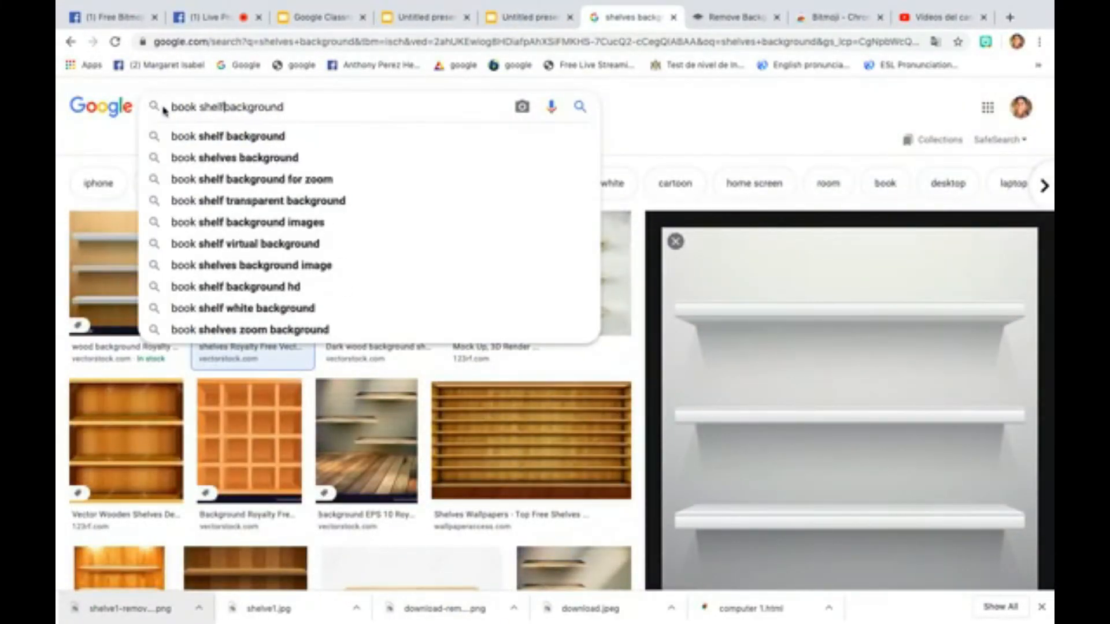
Search Google Images for an empty bookshelf background and save the four-compartment wooden bookshelf picture to Downloads as shelf1
key("Return")
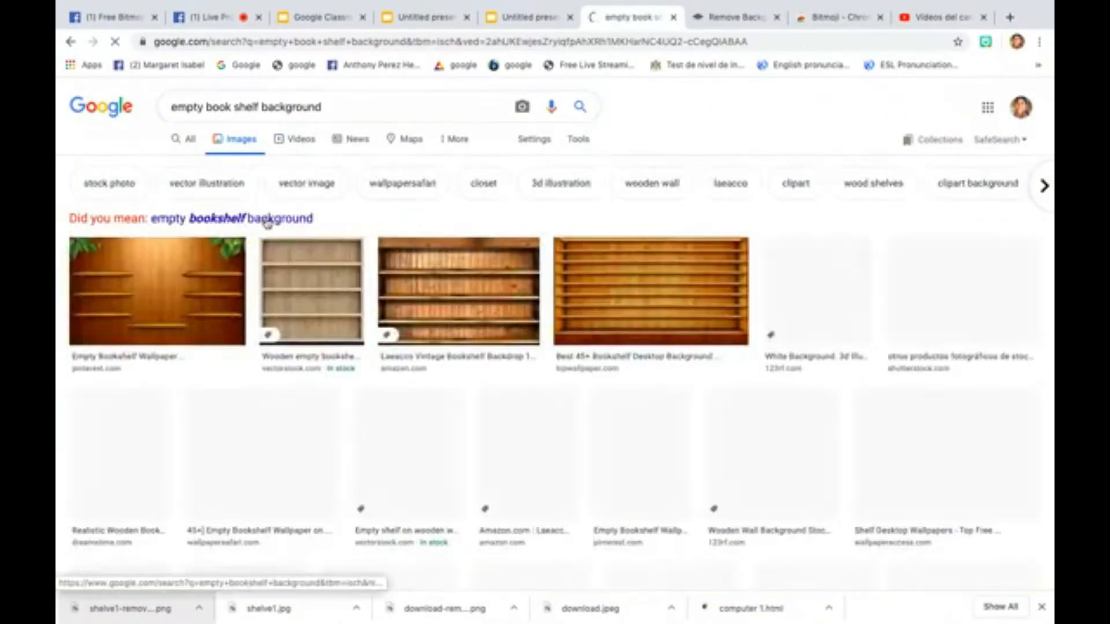
scroll(370, 324, "down", 10)
left_click(601, 427)
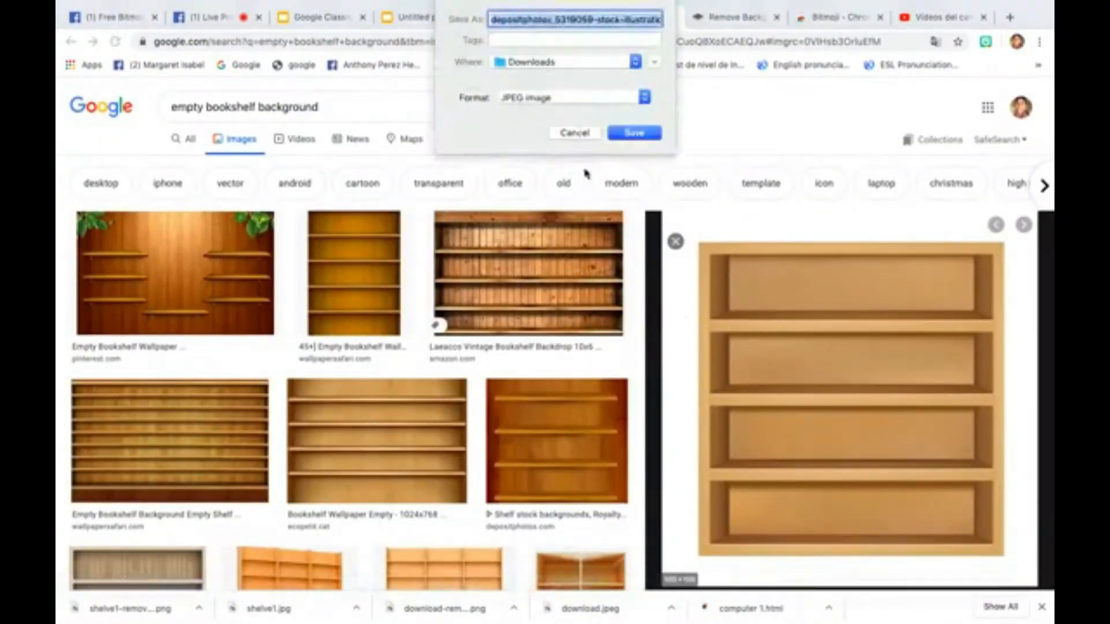
key("Return")
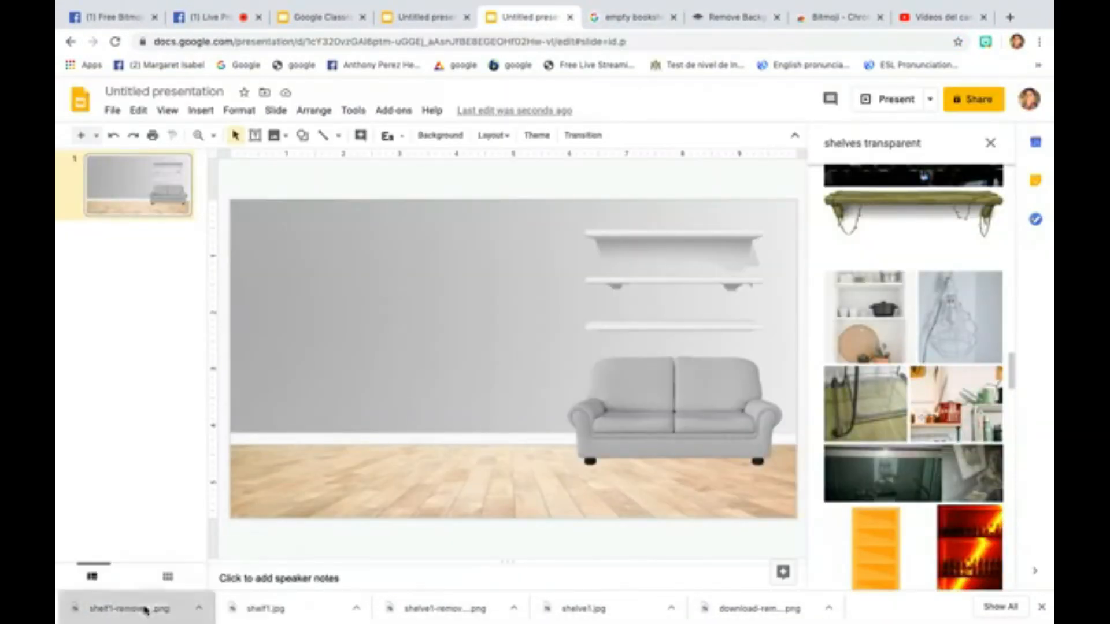
Place the background-free shelf1 bookshelf on the side of the room opposite the sofa and set its recolor to No recolor
left_click_drag(148, 602, 369, 325)
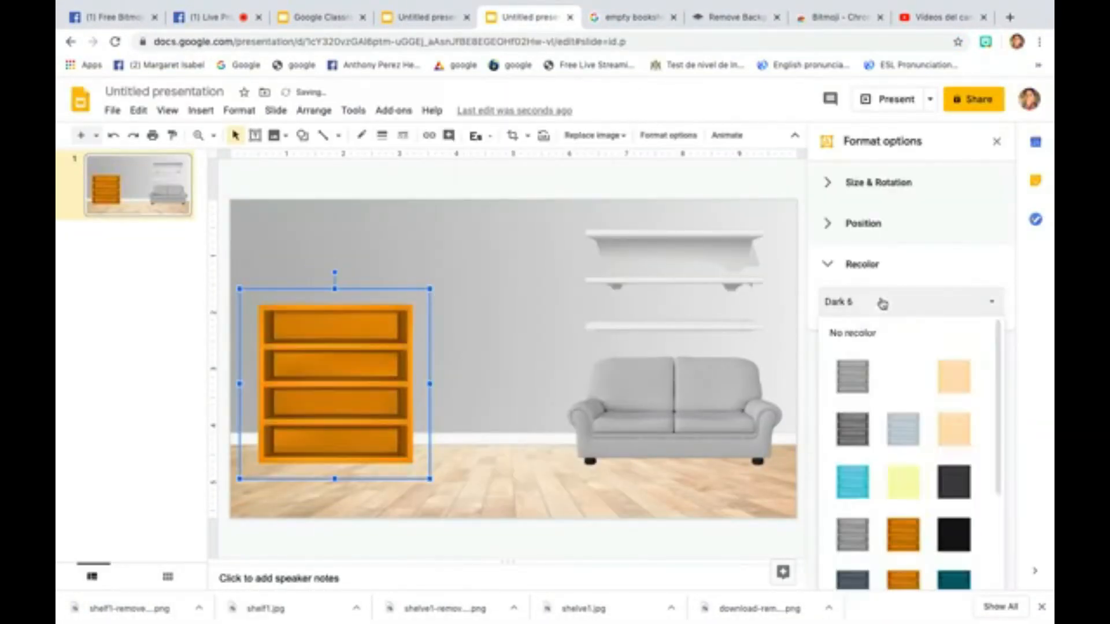
left_click(852, 333)
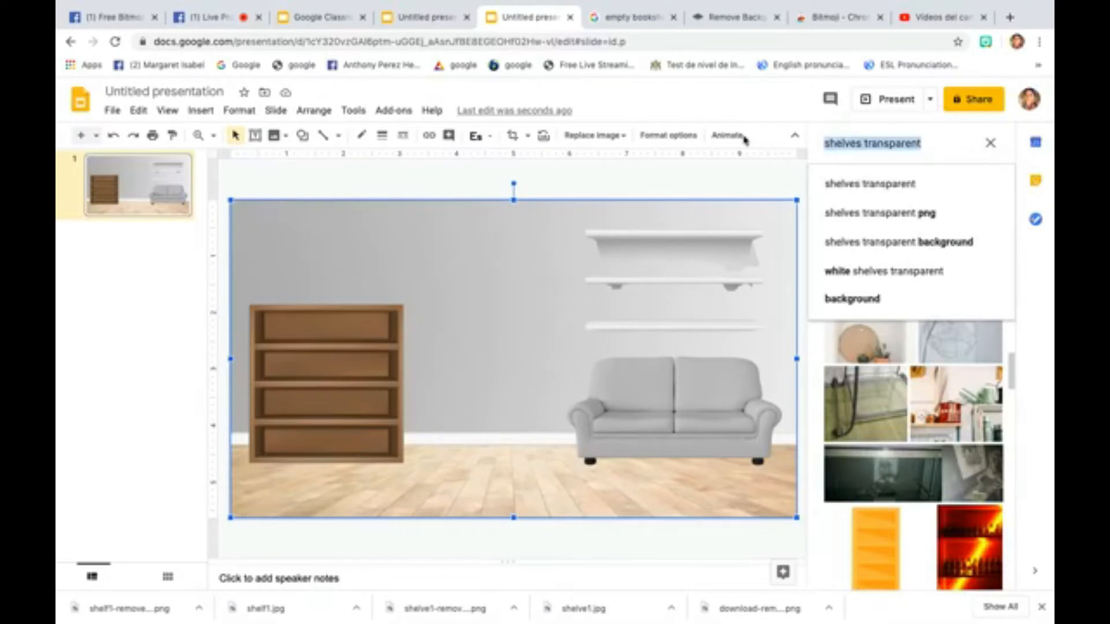
Search the web images for "white board transparent background"
type("w")
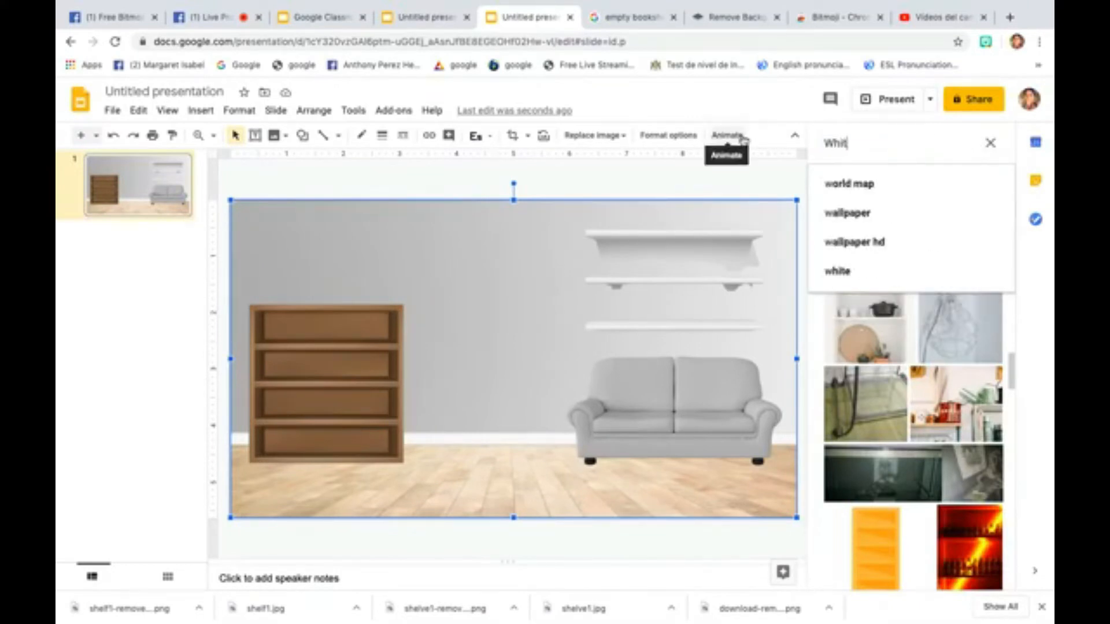
type("hite boar")
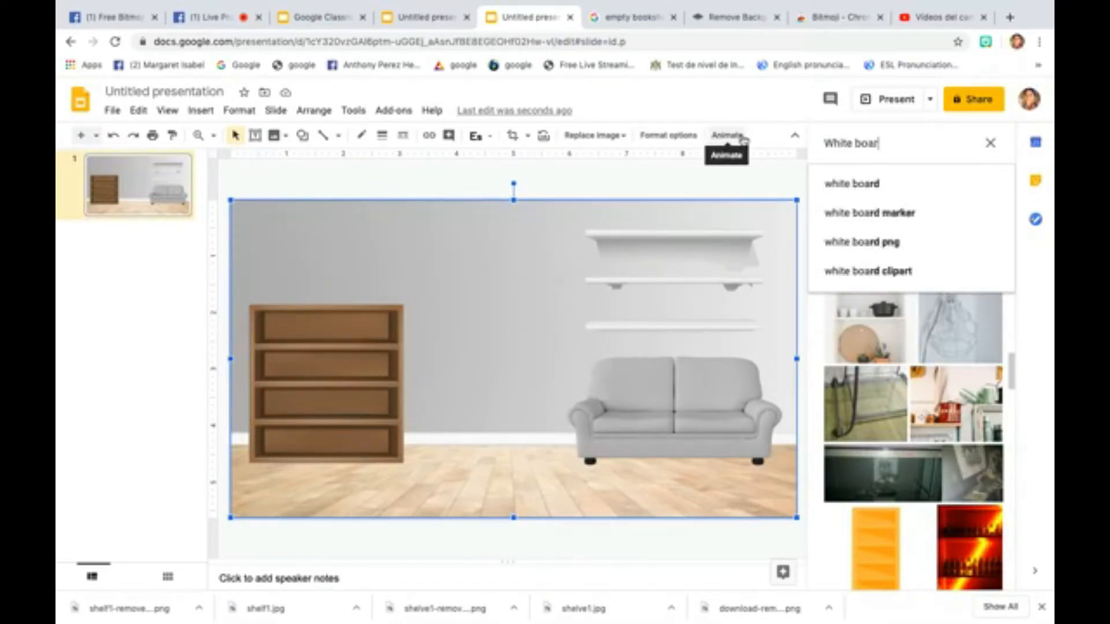
type("d tra")
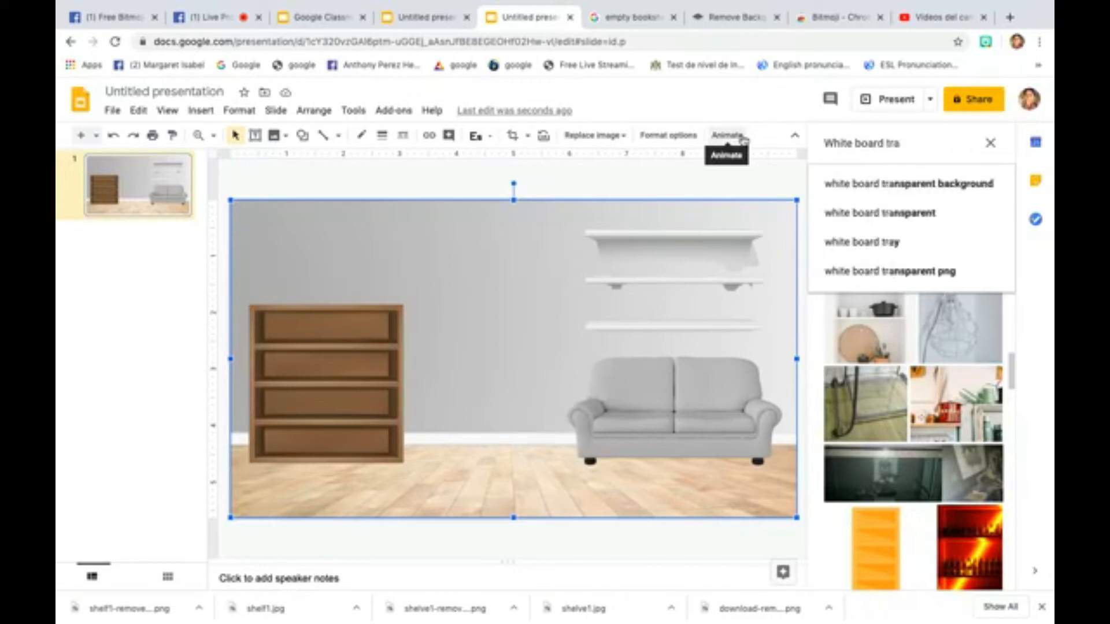
type("nspa")
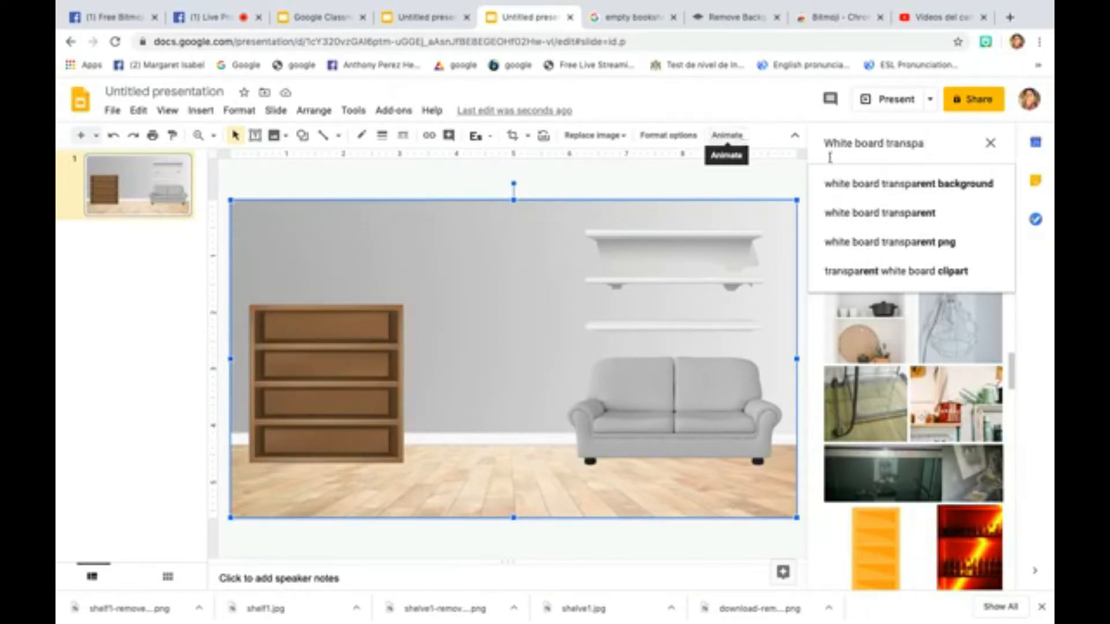
left_click(871, 183)
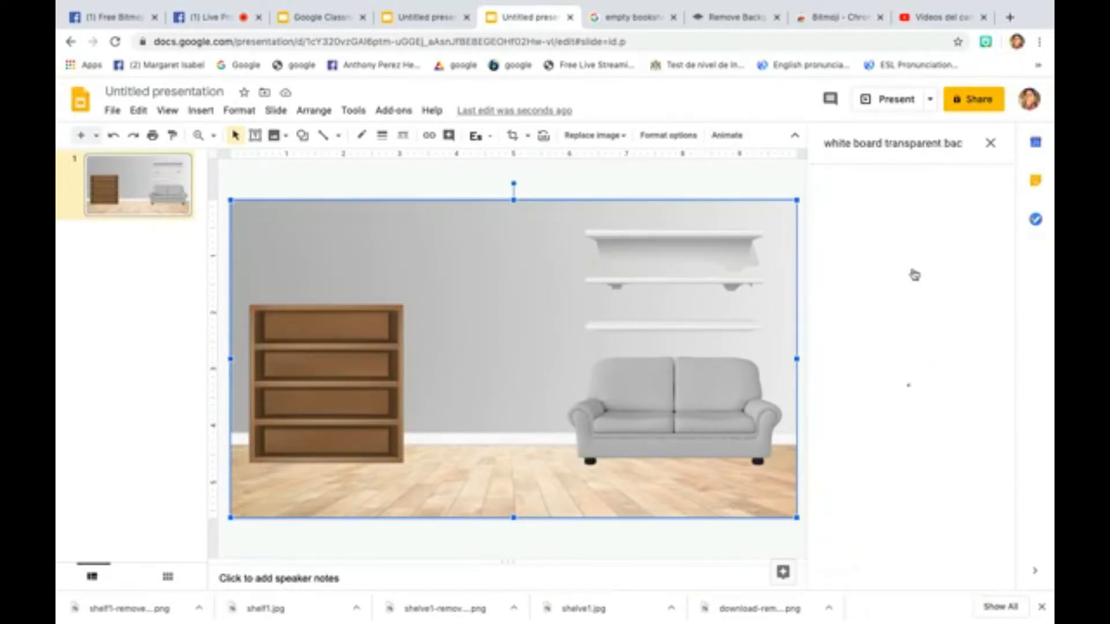
Insert the framed whiteboard picture with colored markers, shrink it, and place it on the wall between the bookshelf and the white shelves
scroll(905, 341, "down", 2)
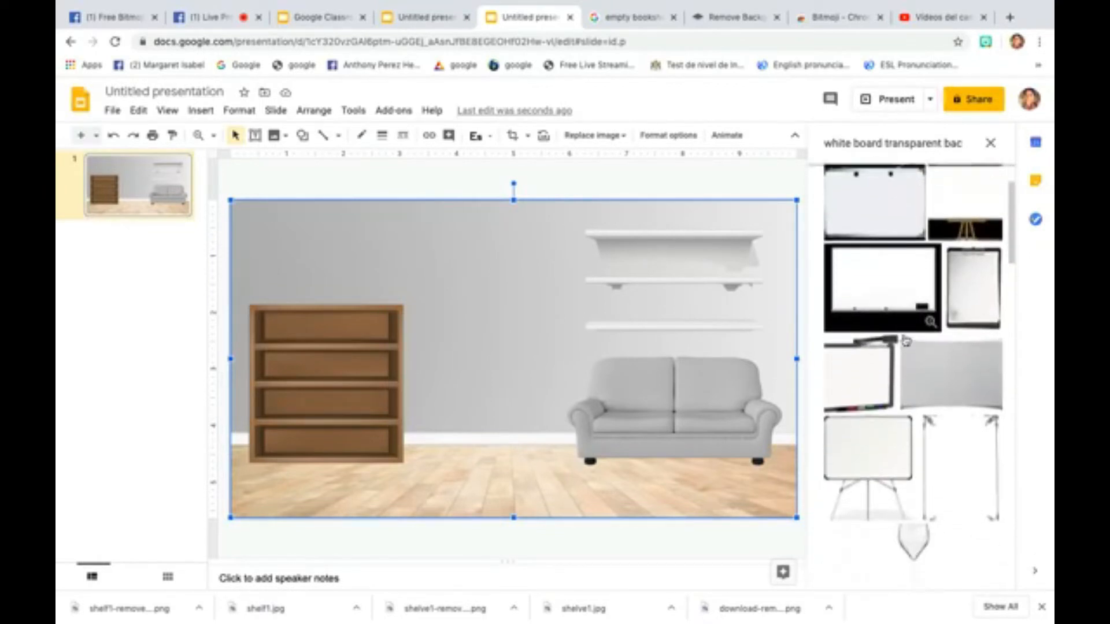
scroll(906, 341, "down", 2)
left_click_drag(870, 340, 401, 303)
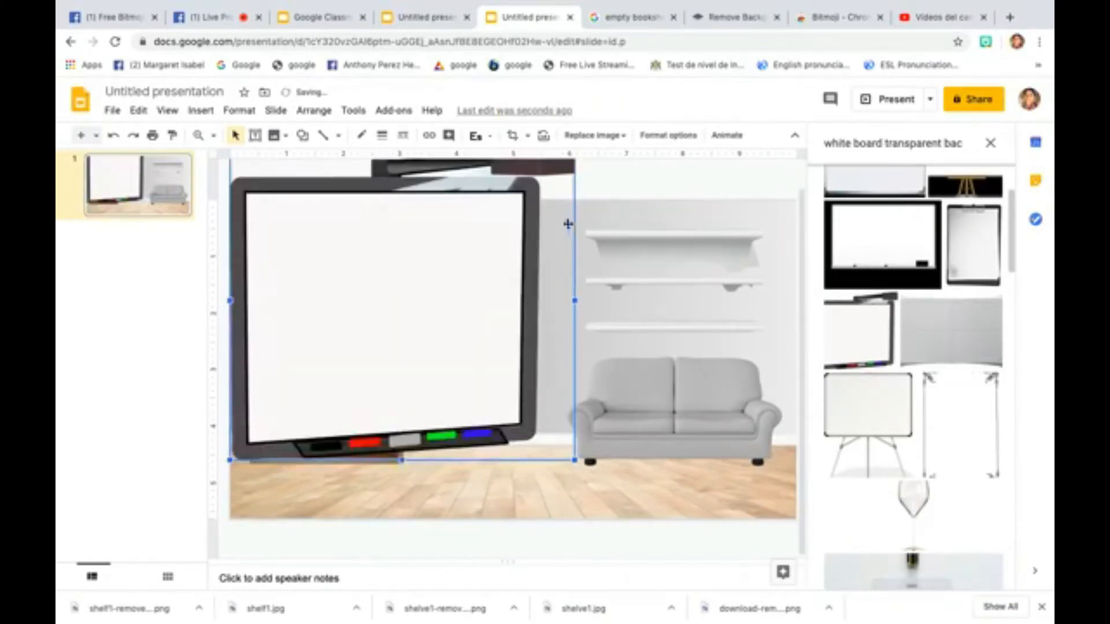
left_click_drag(551, 247, 658, 288)
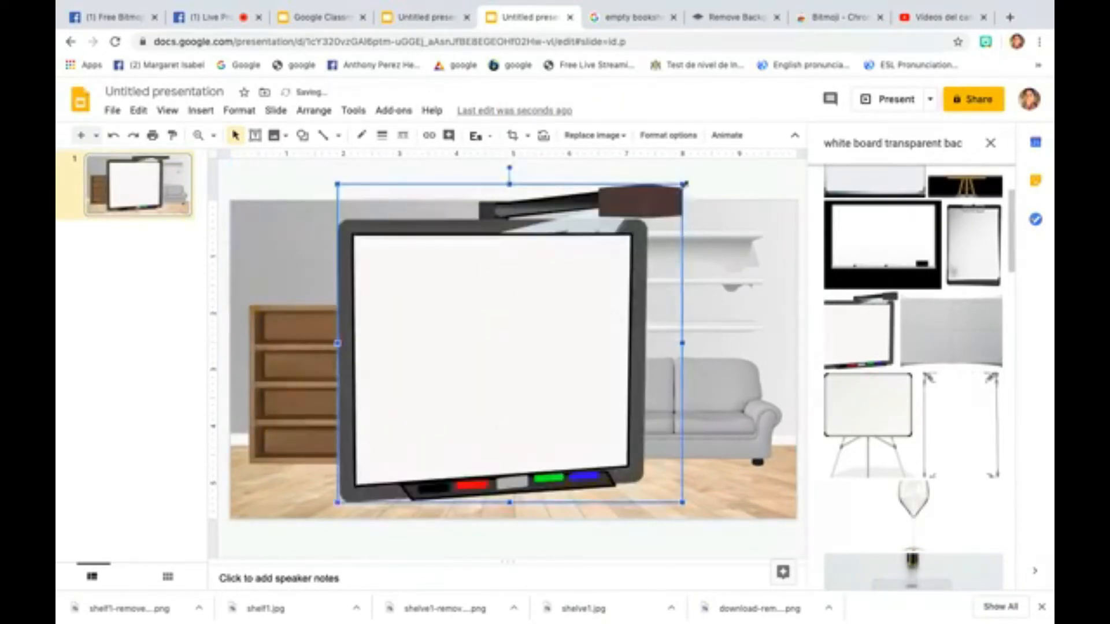
left_click_drag(682, 184, 513, 341)
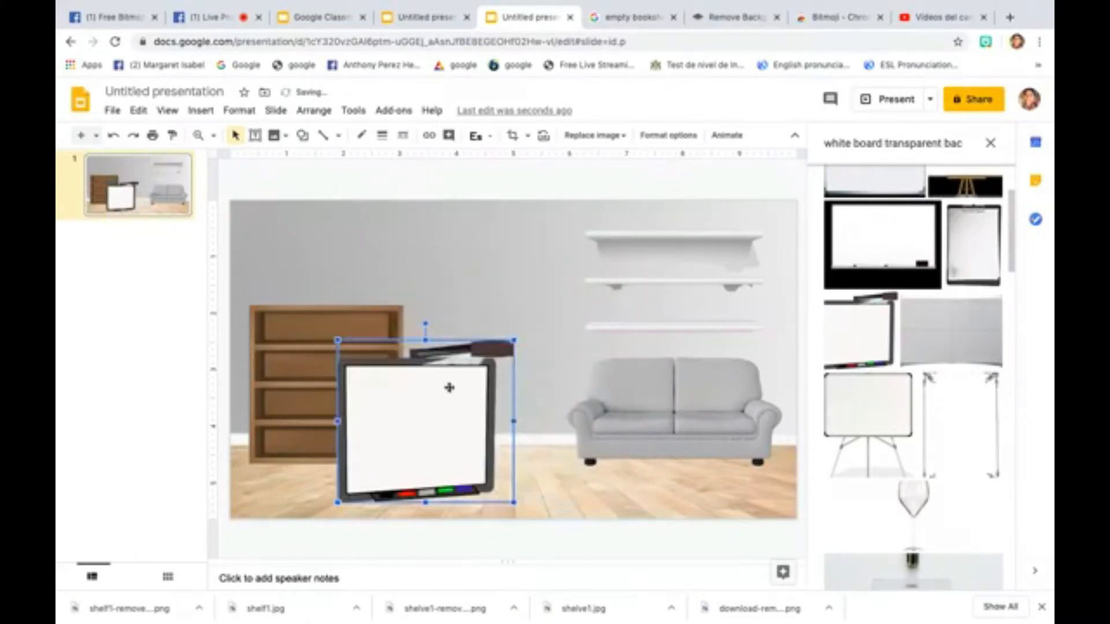
left_click_drag(436, 405, 511, 302)
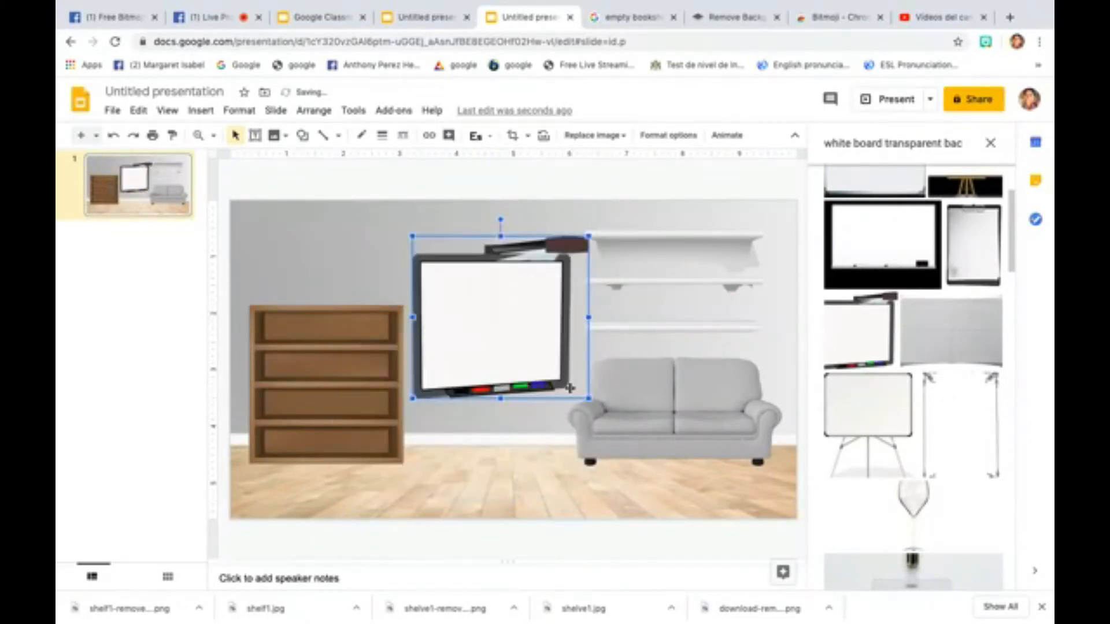
Flip the whiteboard picture horizontally, and delete it from the slide
right_click(522, 344)
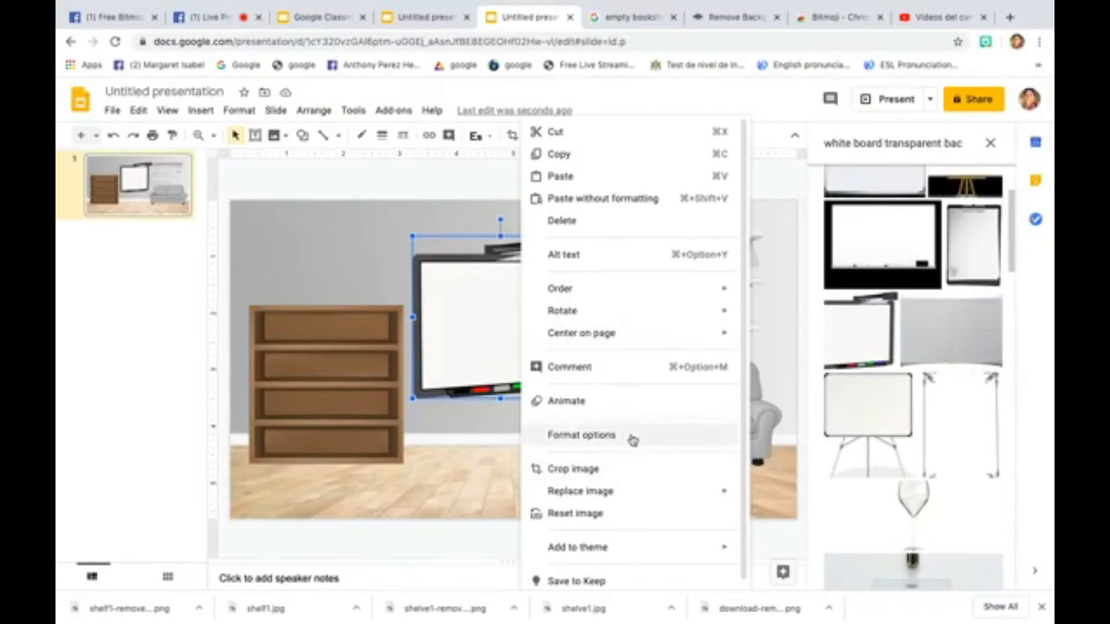
mouse_move(615, 314)
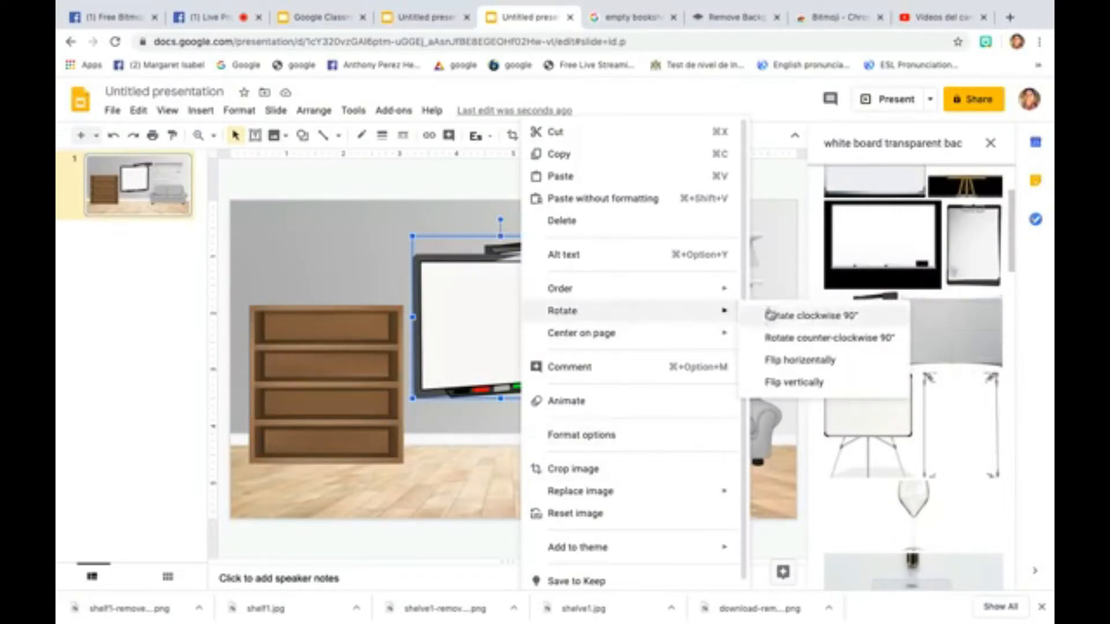
left_click(795, 363)
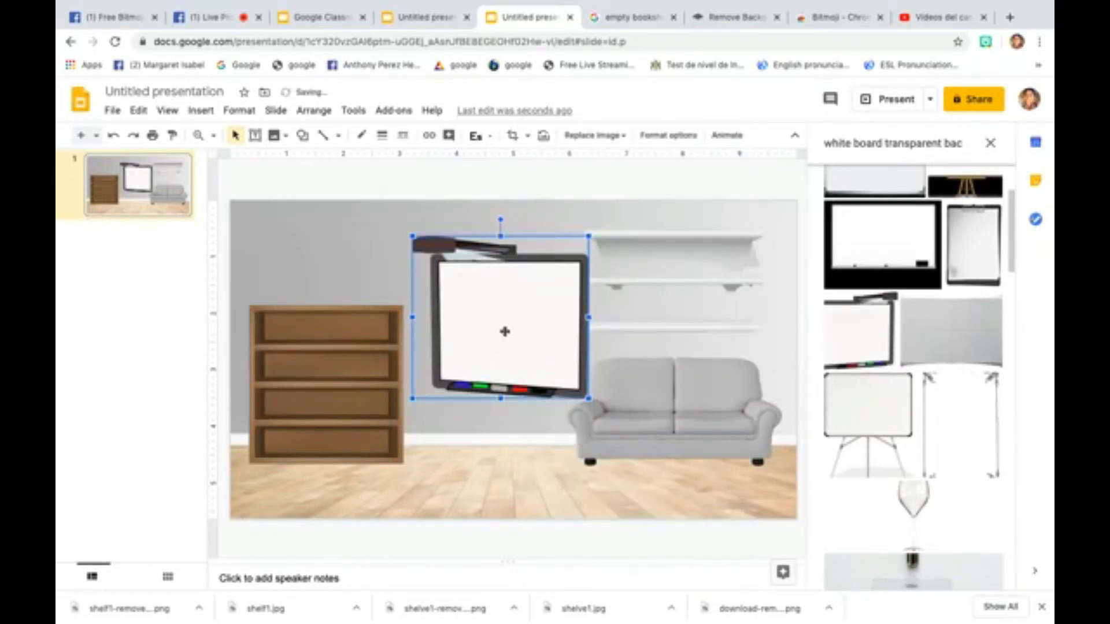
right_click(511, 304)
mouse_move(513, 309)
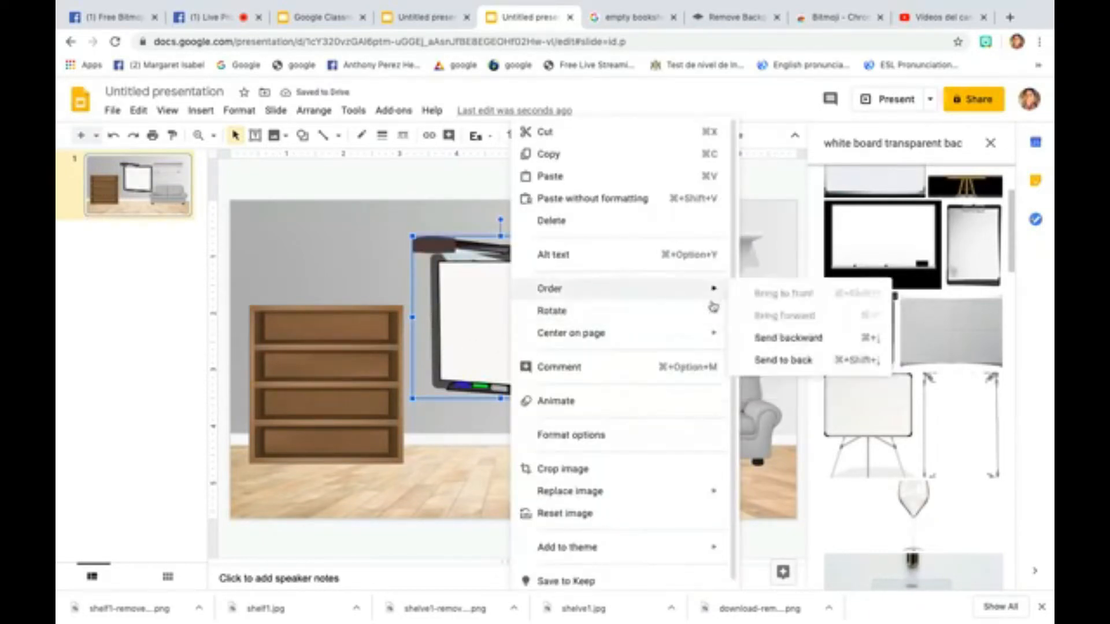
left_click(447, 299)
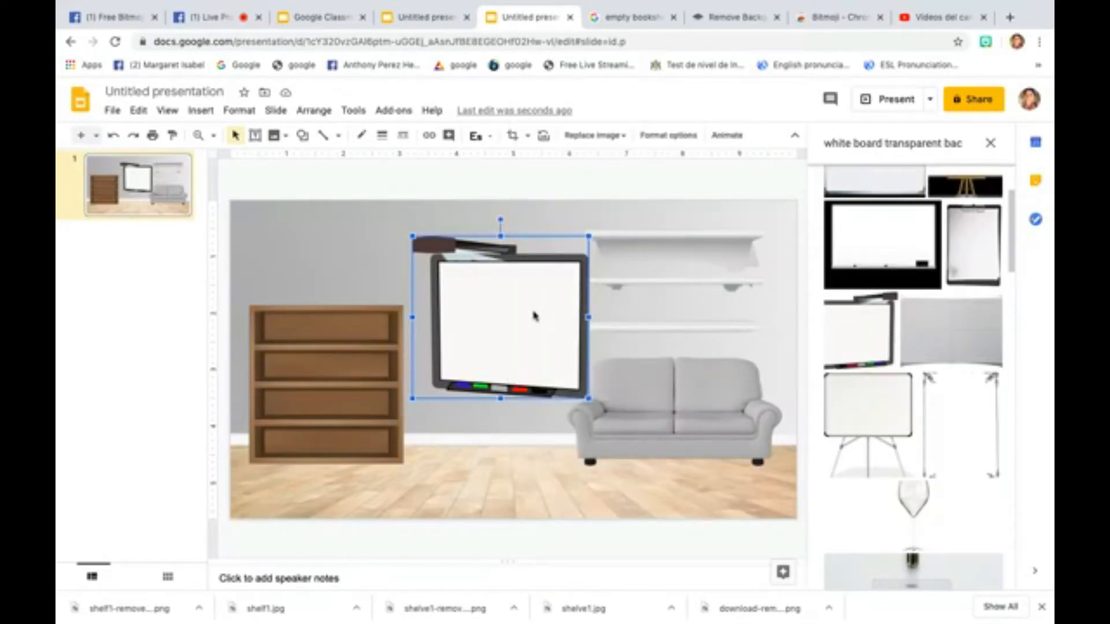
key("Delete")
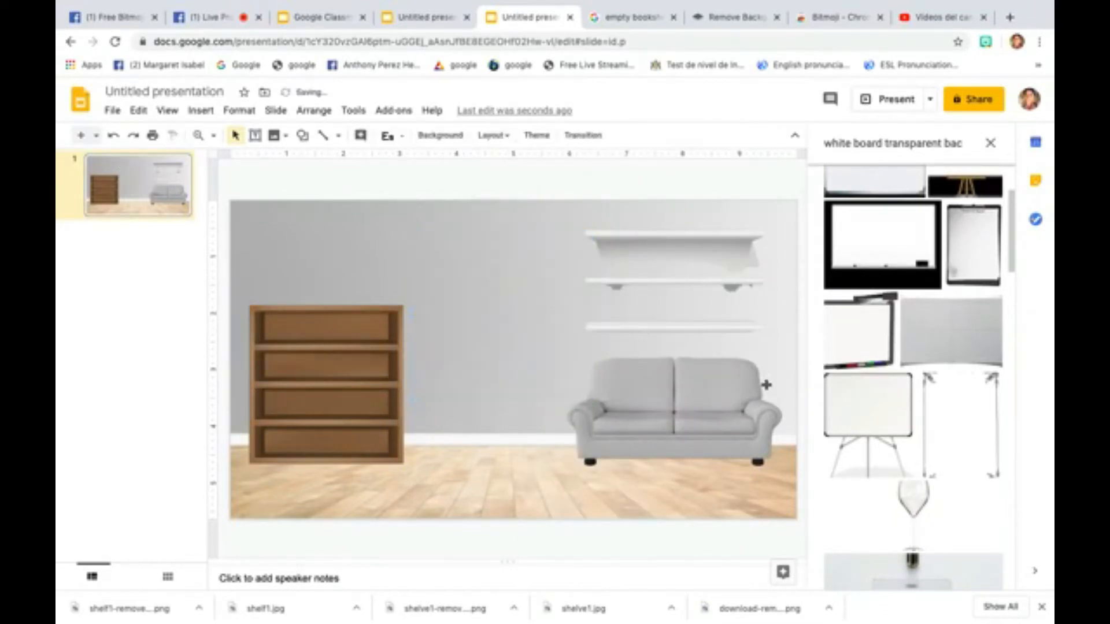
Browse the other whiteboard images for a suitable one and close the image search
scroll(945, 261, "up", 3)
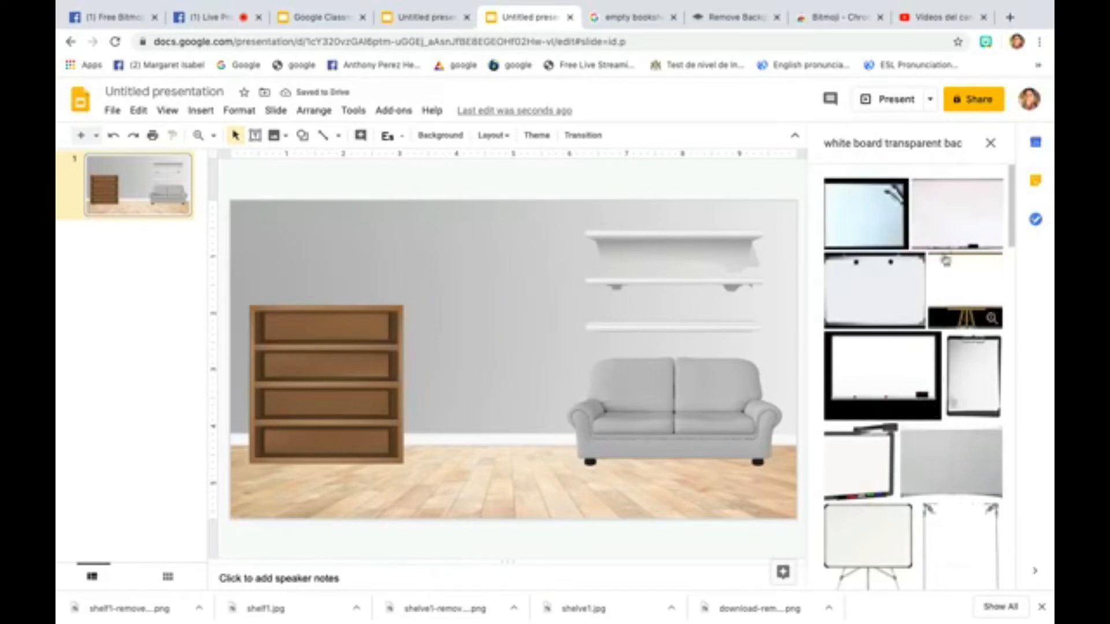
scroll(945, 262, "down", 6)
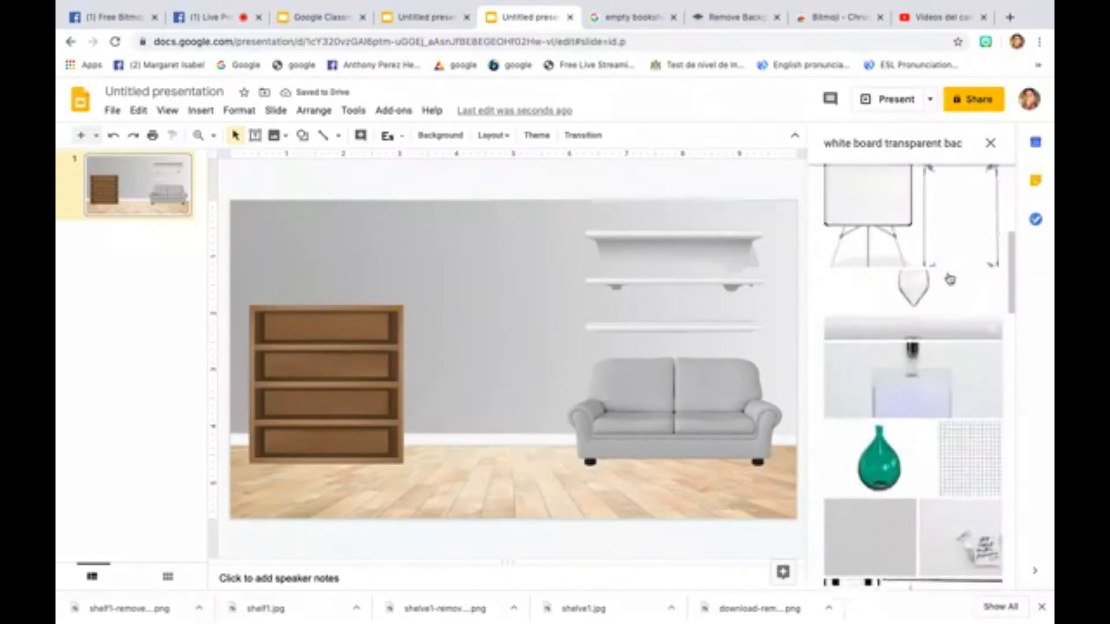
scroll(949, 280, "up", 3)
left_click(992, 143)
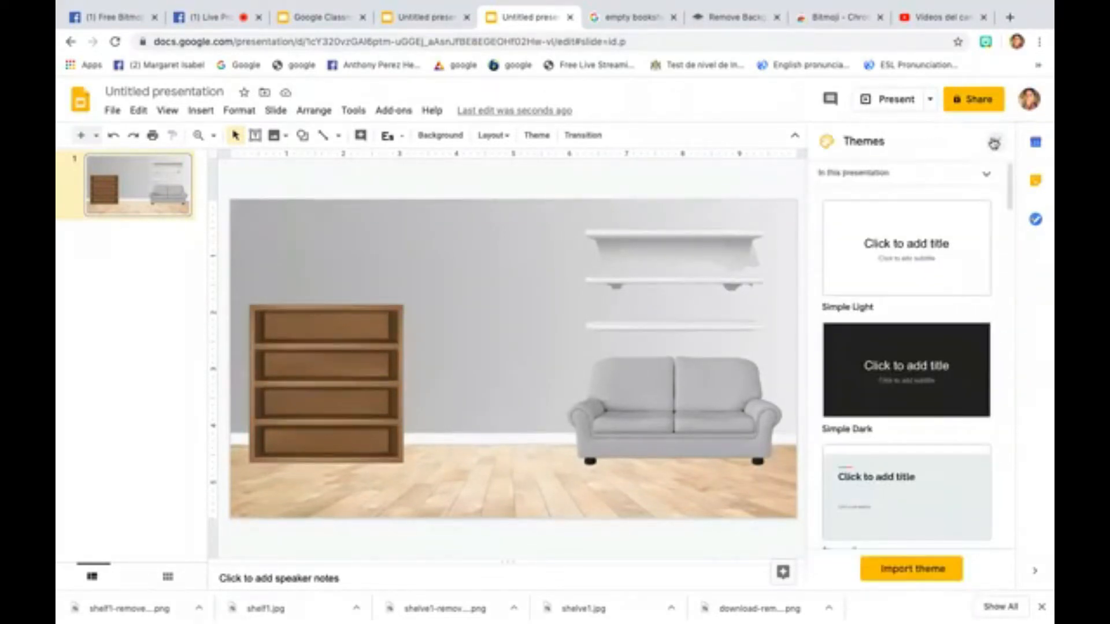
Draw a rectangle about 2.6 by 2 inches on the wall between the bookshelf and the white shelves as a whiteboard
left_click(554, 281)
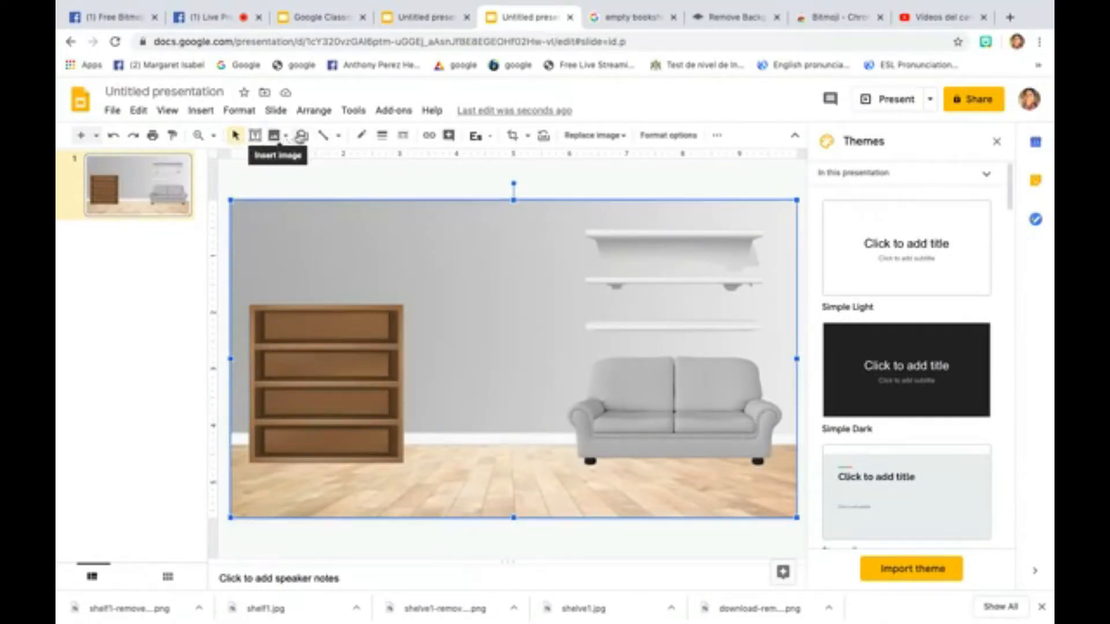
left_click(301, 136)
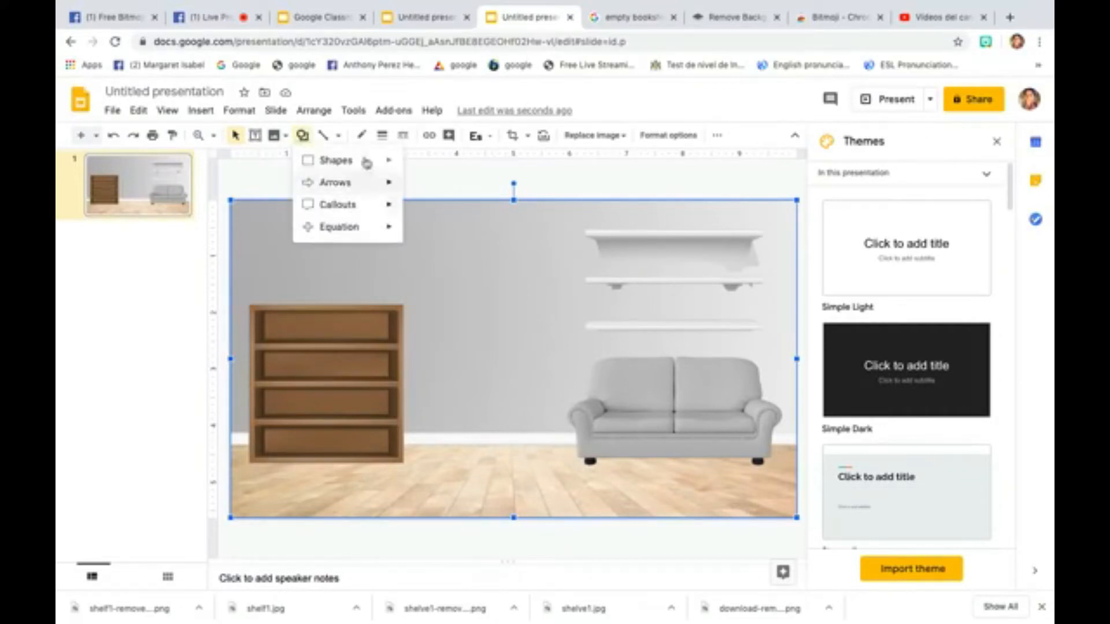
mouse_move(366, 204)
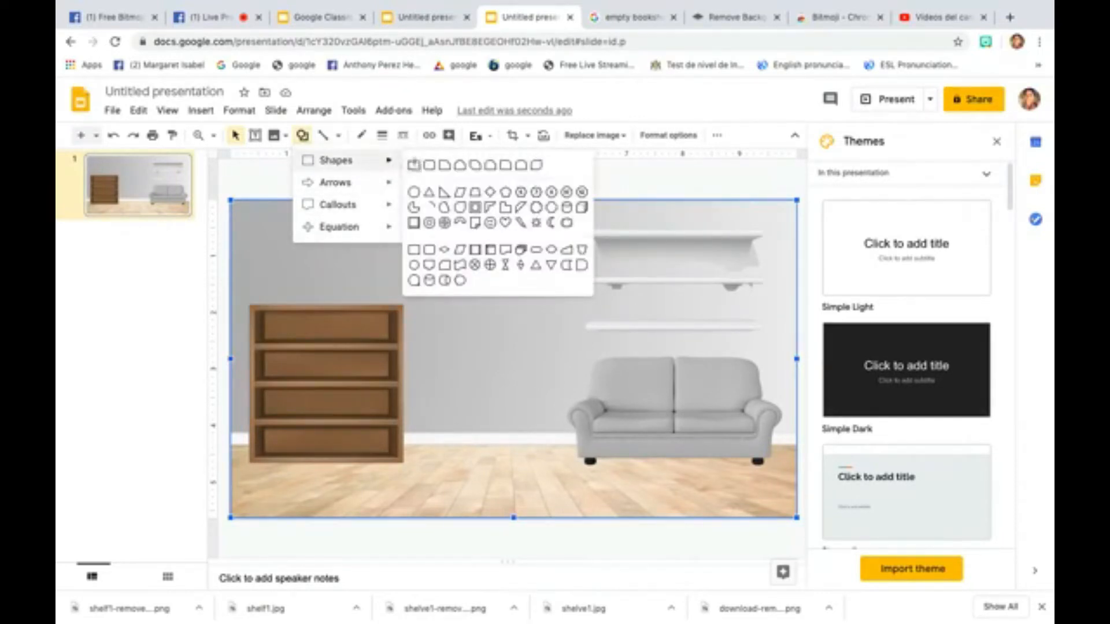
left_click(414, 165)
left_click_drag(418, 233, 565, 346)
left_click_drag(567, 349, 567, 347)
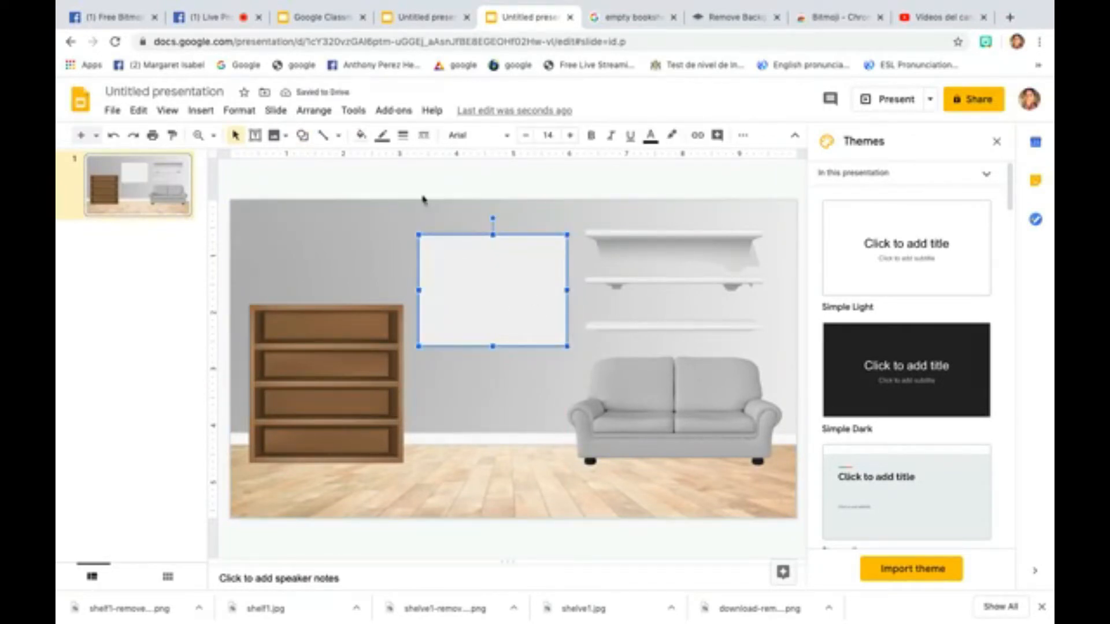
Set the outline weight of the whiteboard rectangle to 4px and deselect it
left_click(402, 136)
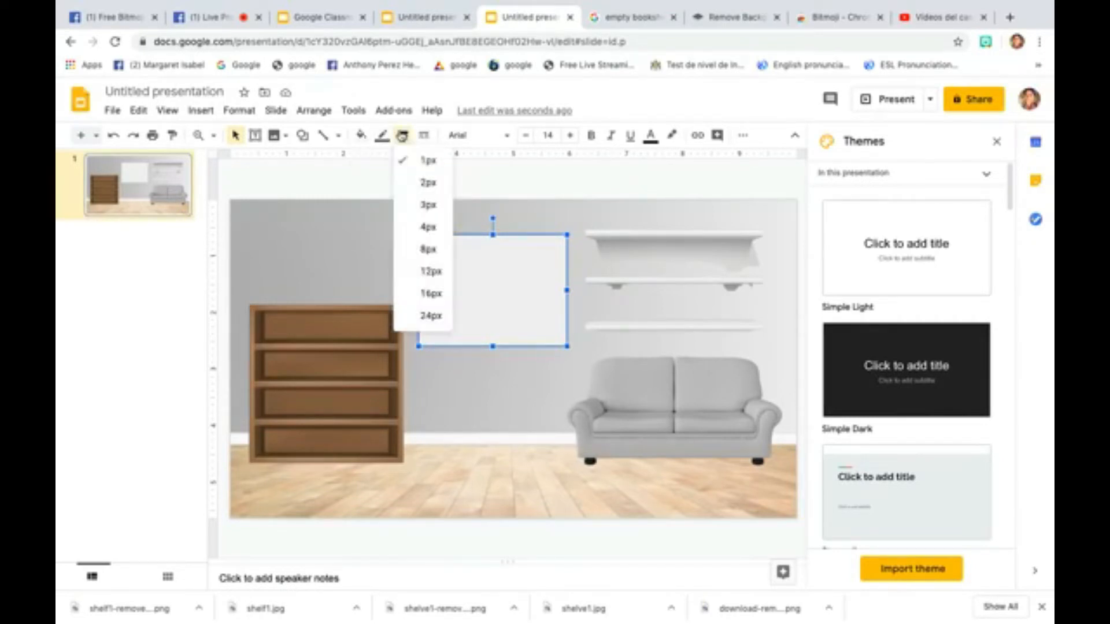
left_click(428, 227)
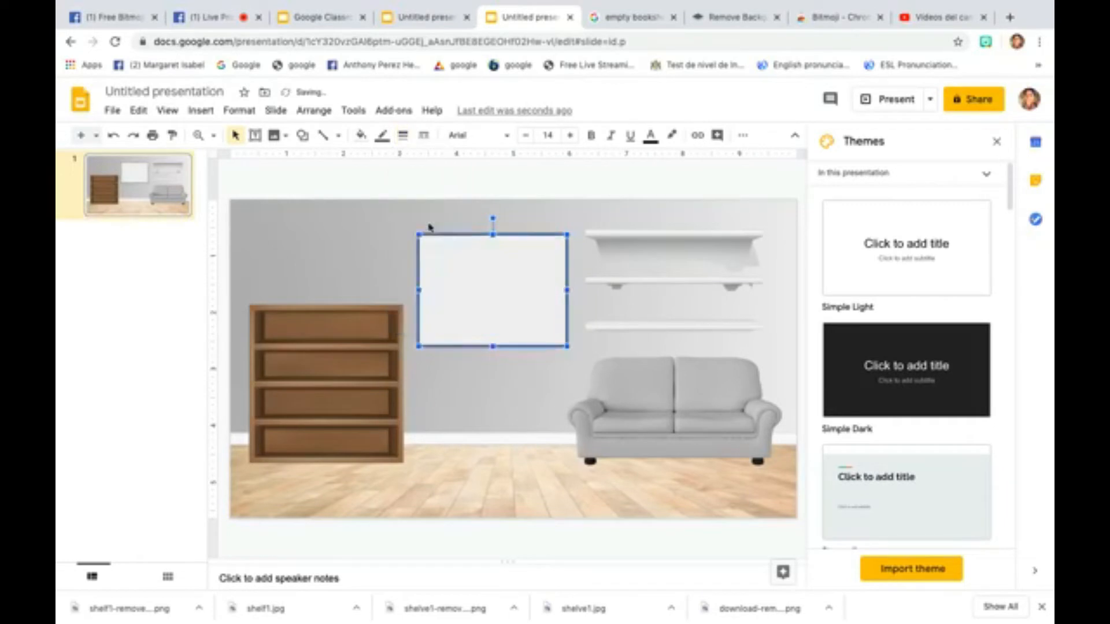
left_click(382, 274)
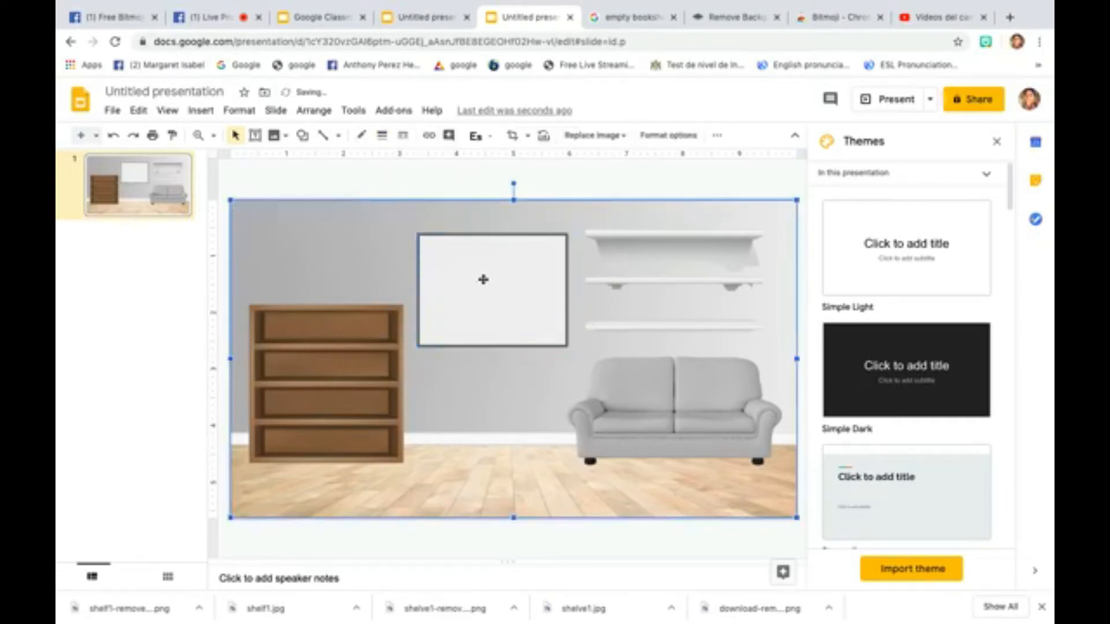